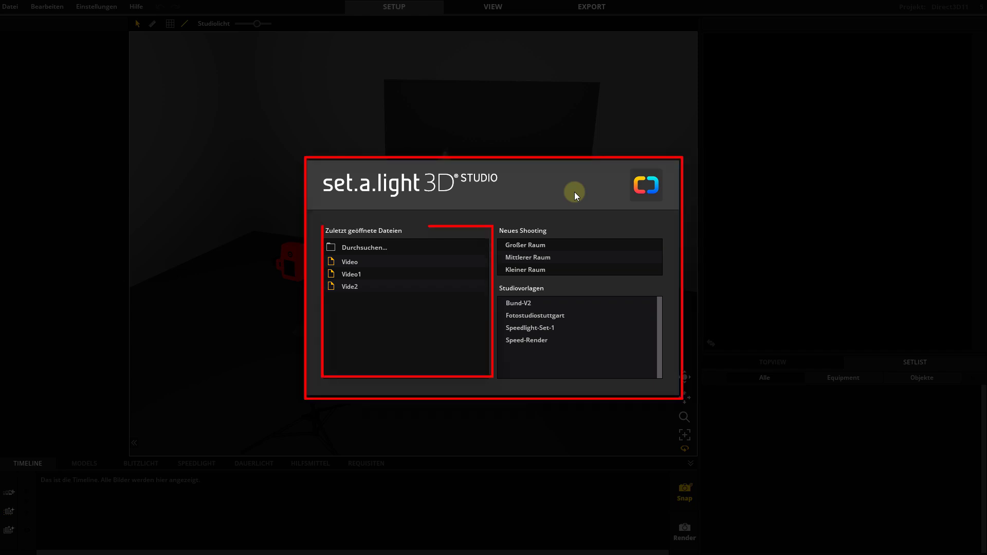
# Start a new shooting with the Großer Raum studio.
pyautogui.click(567, 244)
pyautogui.scroll(-3, 520, 409)
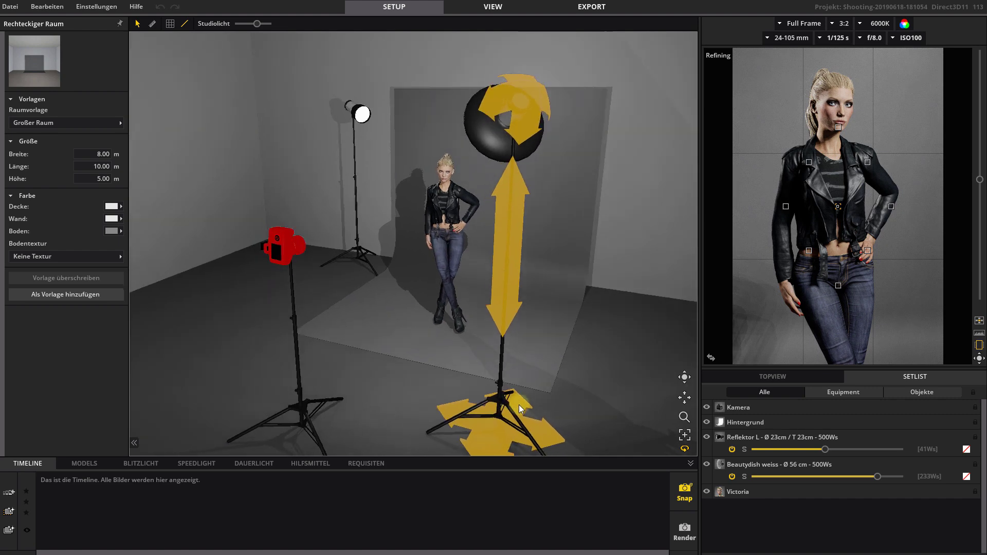
# Reposition the beauty dish to about X 5.42 m, Y 3.32 m at a height of 2.18 m, and set its power to 8.7.
pyautogui.moveTo(514, 412); pyautogui.dragTo(544, 415)
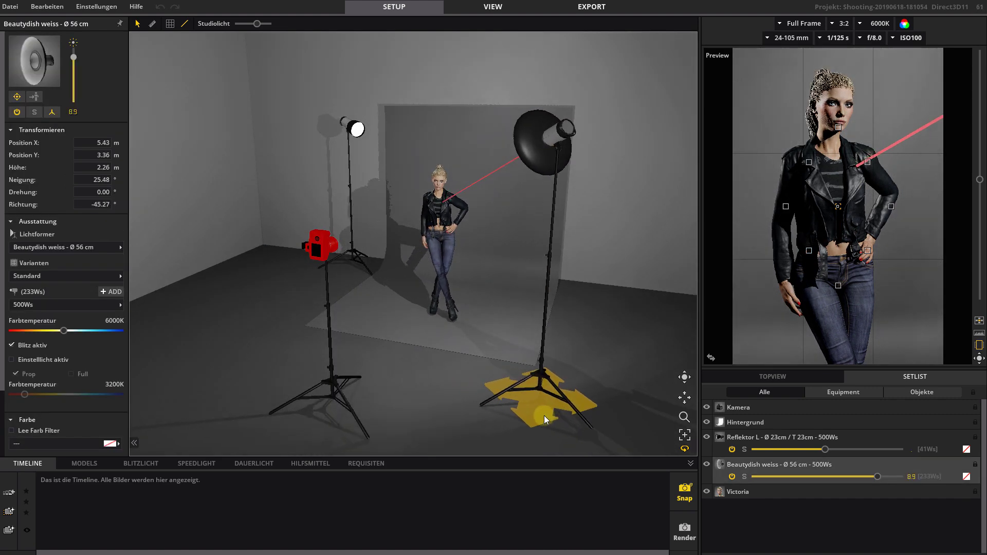
pyautogui.moveTo(556, 241); pyautogui.dragTo(551, 252)
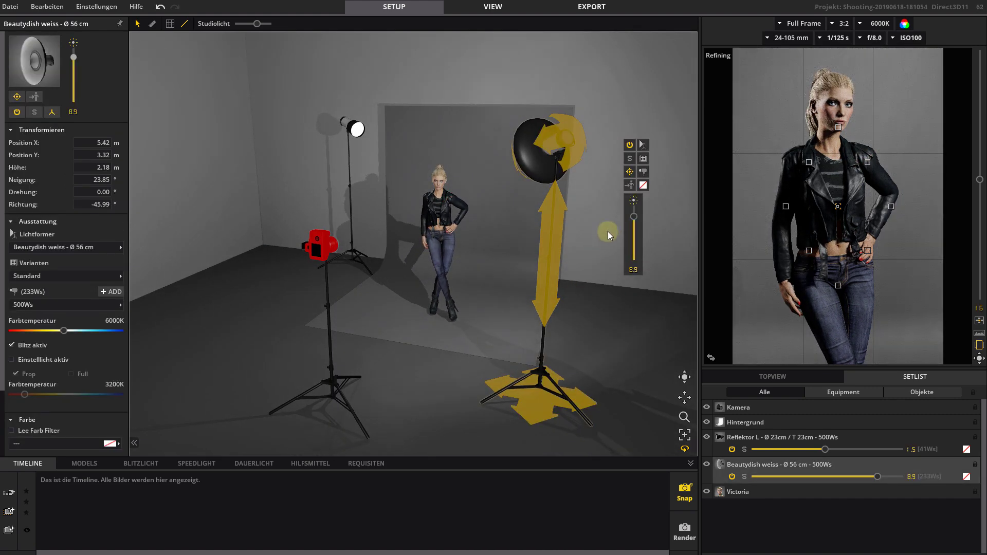
pyautogui.moveTo(634, 220); pyautogui.dragTo(634, 226)
# Set the reflector's power to 7.1 and move the beauty dish to about X 5.13 m, Y 3.64 m.
pyautogui.click(351, 165)
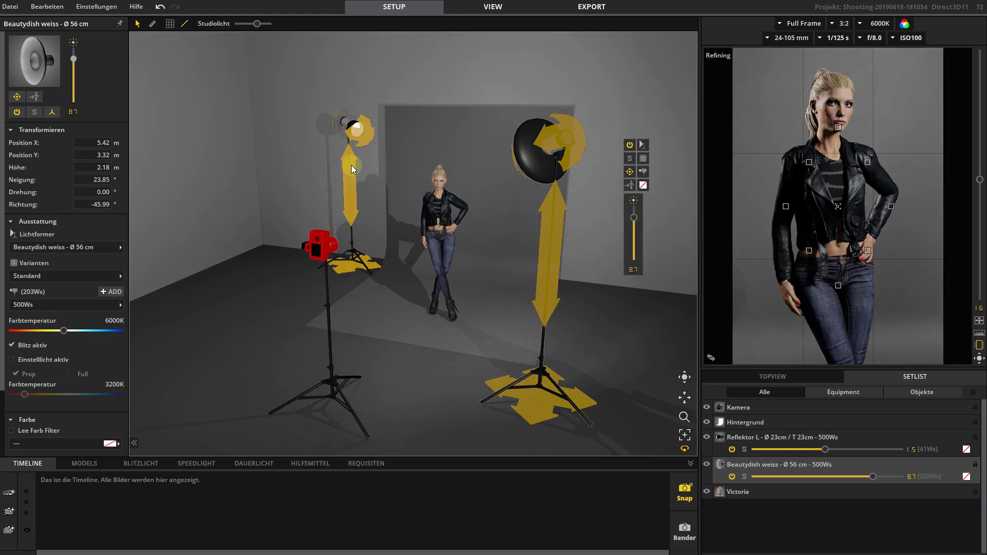
pyautogui.moveTo(391, 218); pyautogui.dragTo(390, 213)
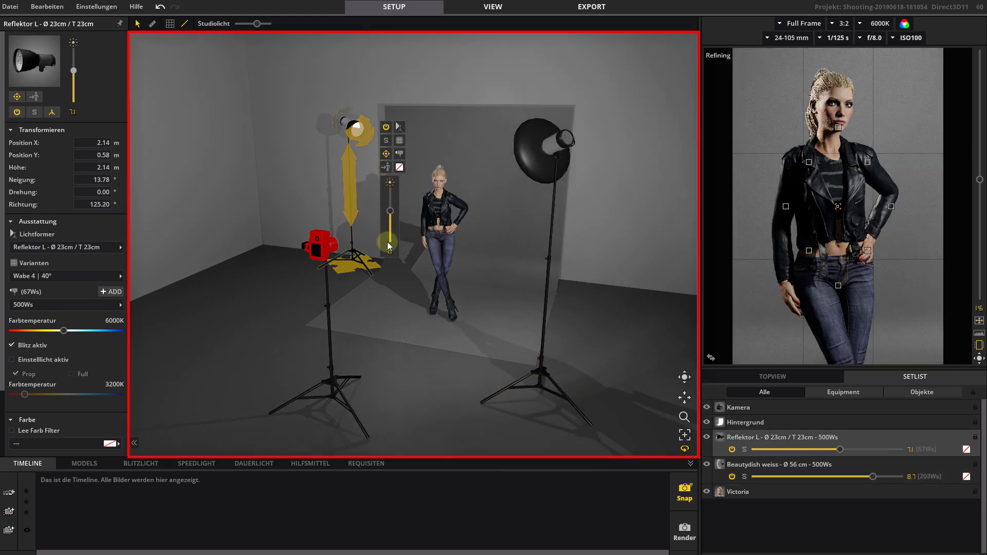
pyautogui.moveTo(423, 365); pyautogui.dragTo(443, 364)
pyautogui.moveTo(533, 379); pyautogui.dragTo(553, 406)
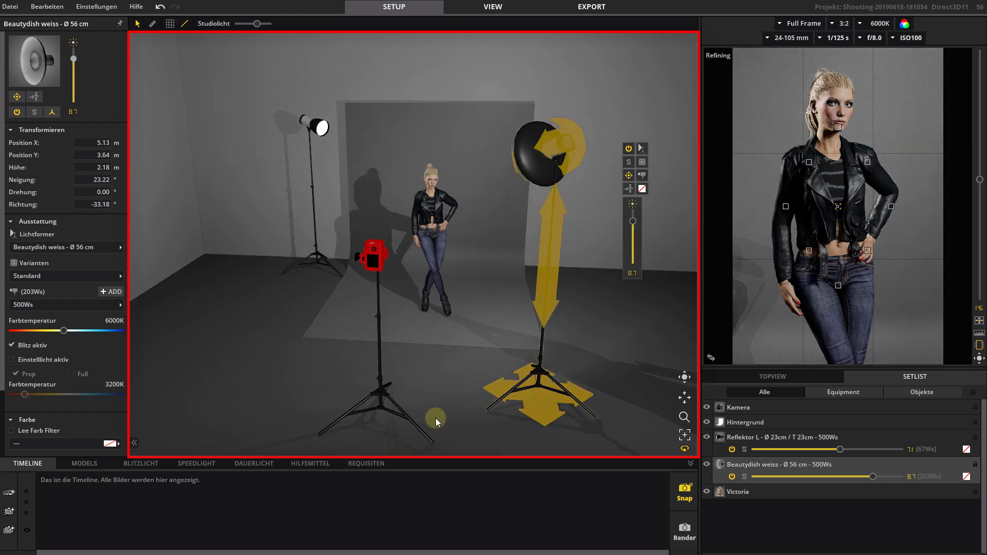
# Move the camera to about X 3.49 m, Y 4.56 m and the beauty dish to about X 5.12 m, Y 3.62 m.
pyautogui.moveTo(406, 427); pyautogui.dragTo(355, 454)
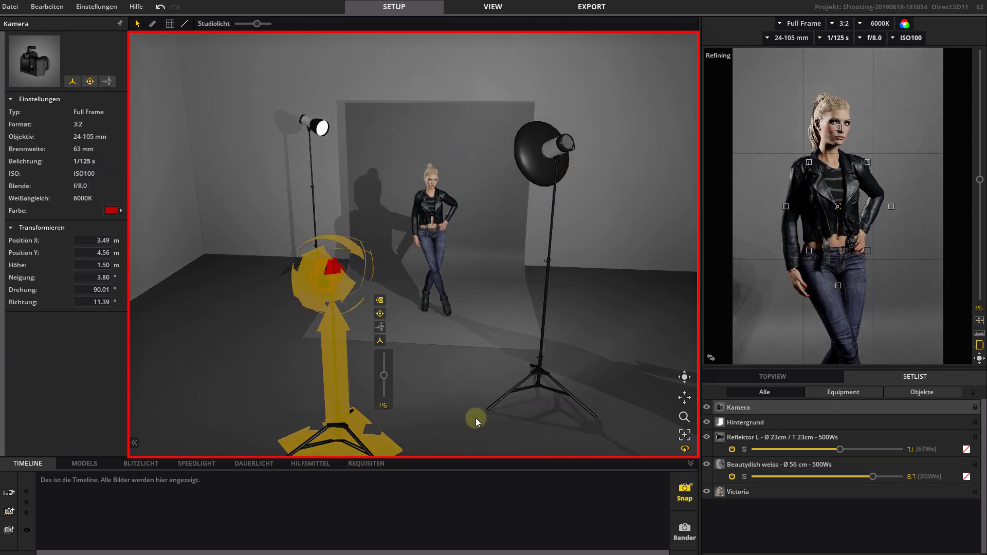
pyautogui.moveTo(476, 418); pyautogui.dragTo(516, 414)
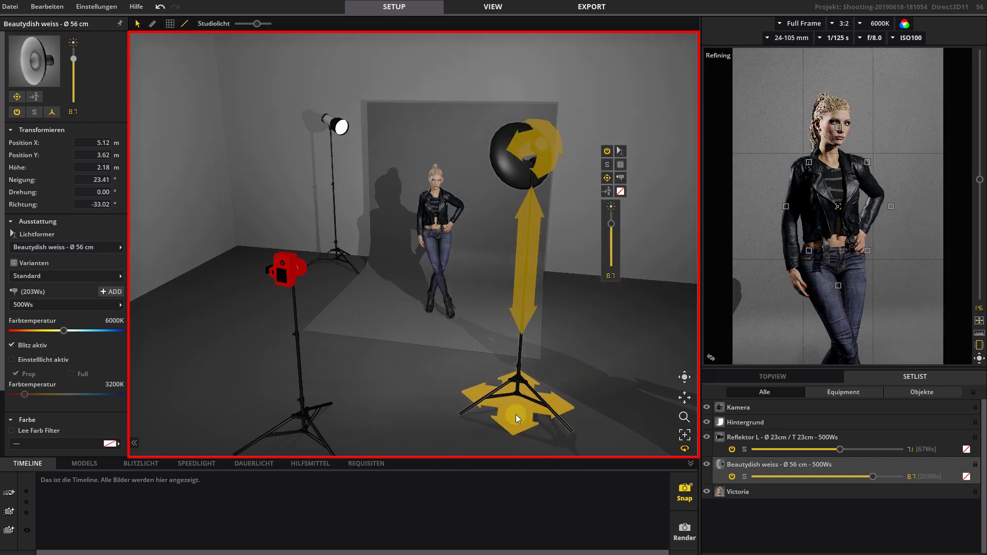
pyautogui.moveTo(452, 381); pyautogui.dragTo(470, 387)
pyautogui.scroll(-3, 472, 381)
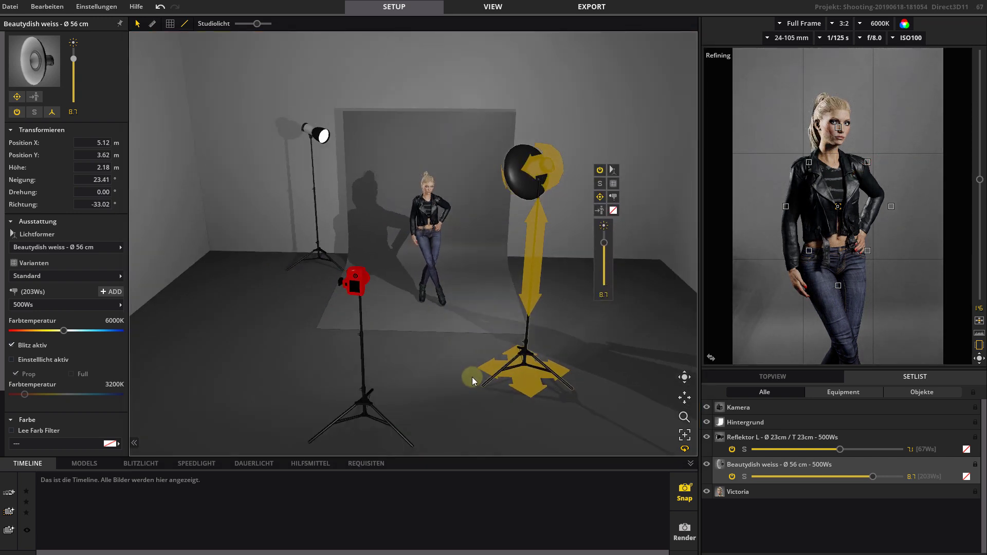
# Set the camera's focal length to 62 mm.
pyautogui.moveTo(863, 307)
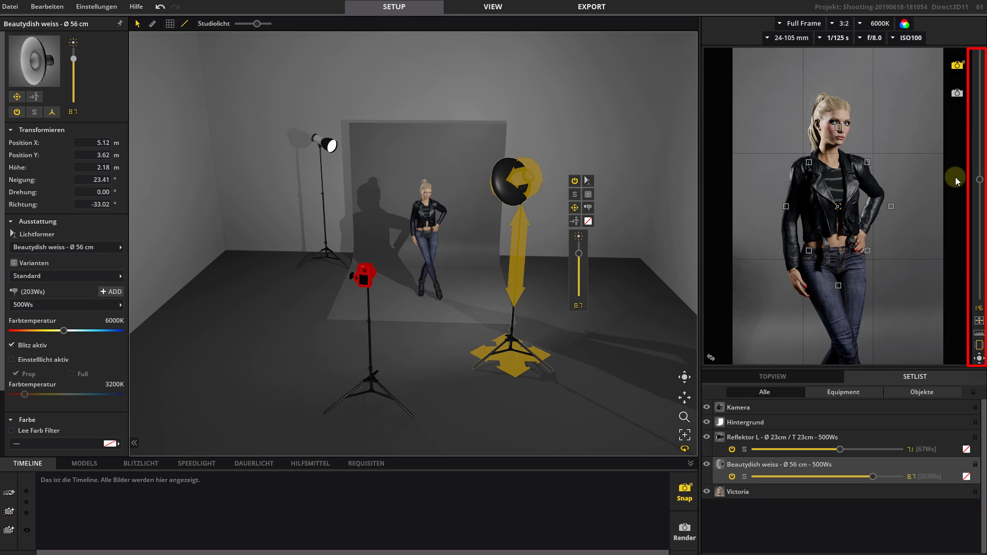
pyautogui.moveTo(980, 182); pyautogui.dragTo(980, 185)
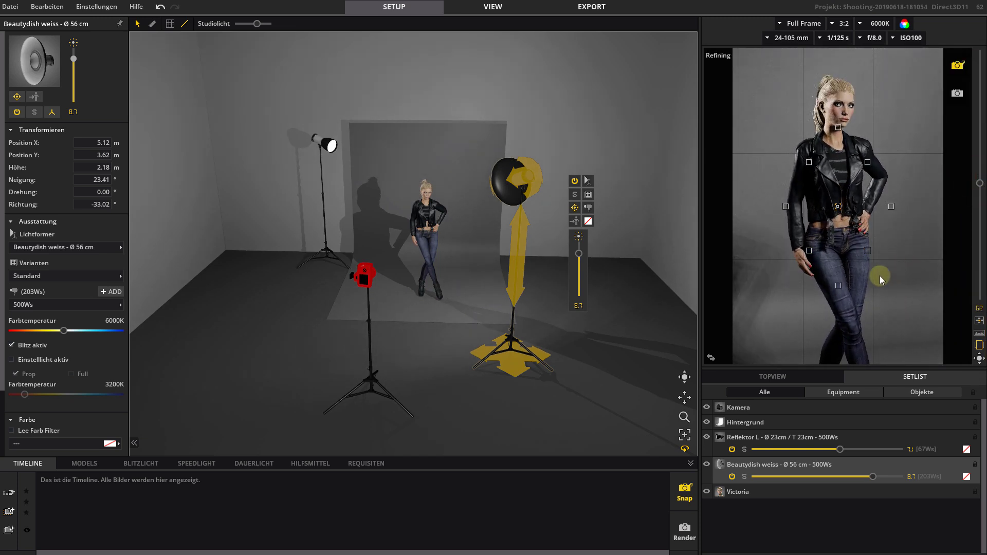
# In the top view, shift the beauty dish and move the camera to about X 3.26 m, Y 4.65 m.
pyautogui.click(795, 373)
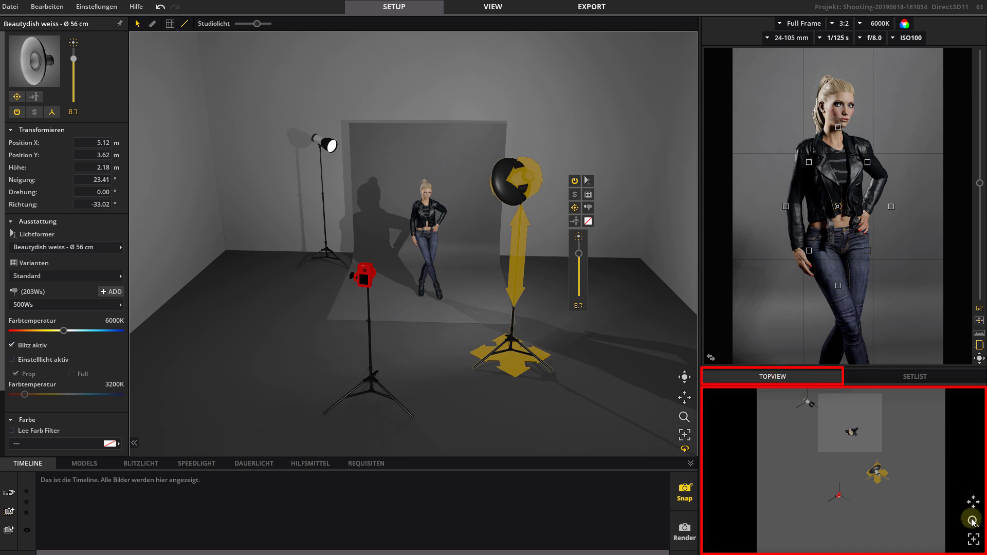
pyautogui.moveTo(972, 522)
pyautogui.mouseDown()
pyautogui.moveTo(973, 541)
pyautogui.moveTo(974, 514)
pyautogui.mouseUp()
pyautogui.moveTo(911, 439); pyautogui.dragTo(913, 447)
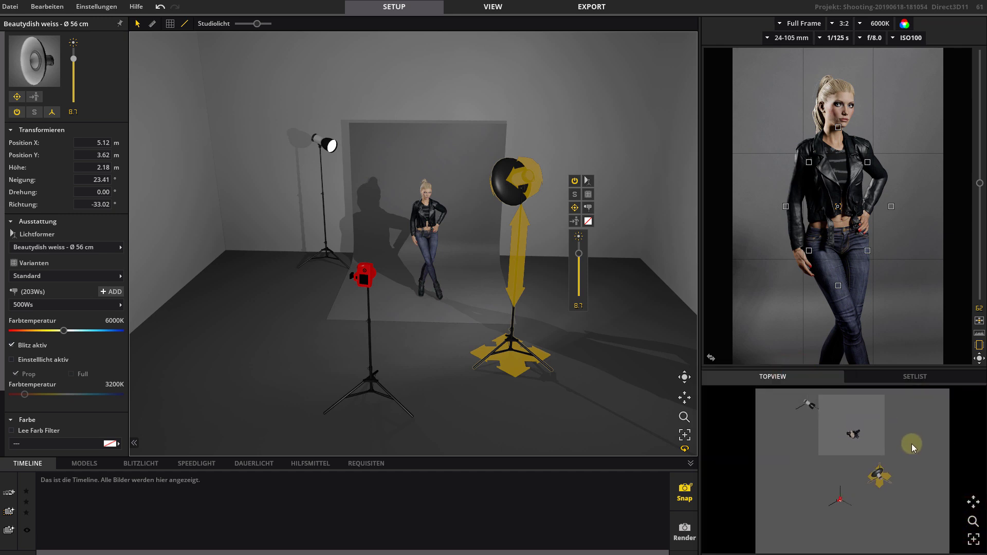
pyautogui.moveTo(881, 478); pyautogui.dragTo(839, 501)
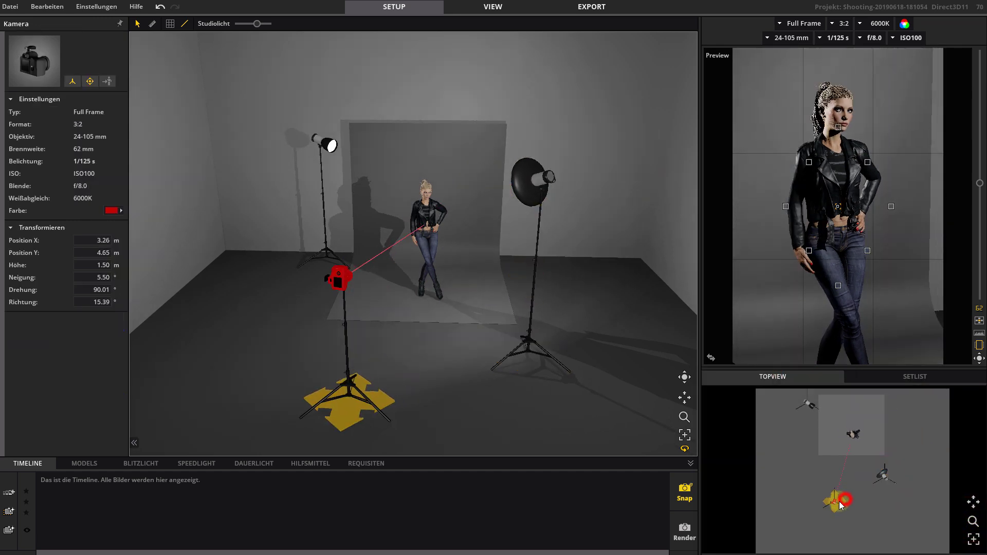
# Show the setlist and move the camera in the 3D scene to about X 3.49 m, Y 4.66 m.
pyautogui.click(902, 374)
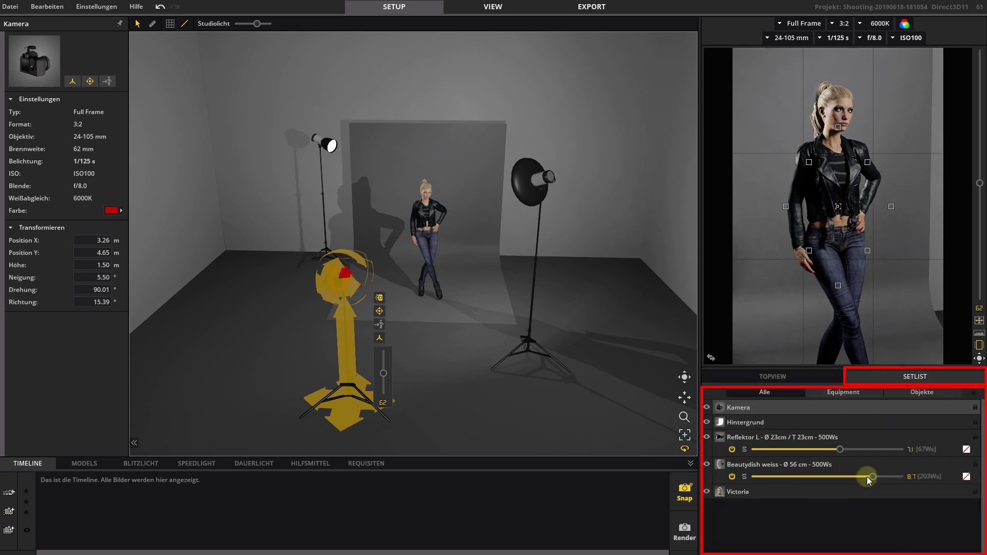
pyautogui.click(722, 377)
pyautogui.moveTo(356, 408); pyautogui.dragTo(380, 414)
pyautogui.moveTo(491, 412); pyautogui.dragTo(432, 417)
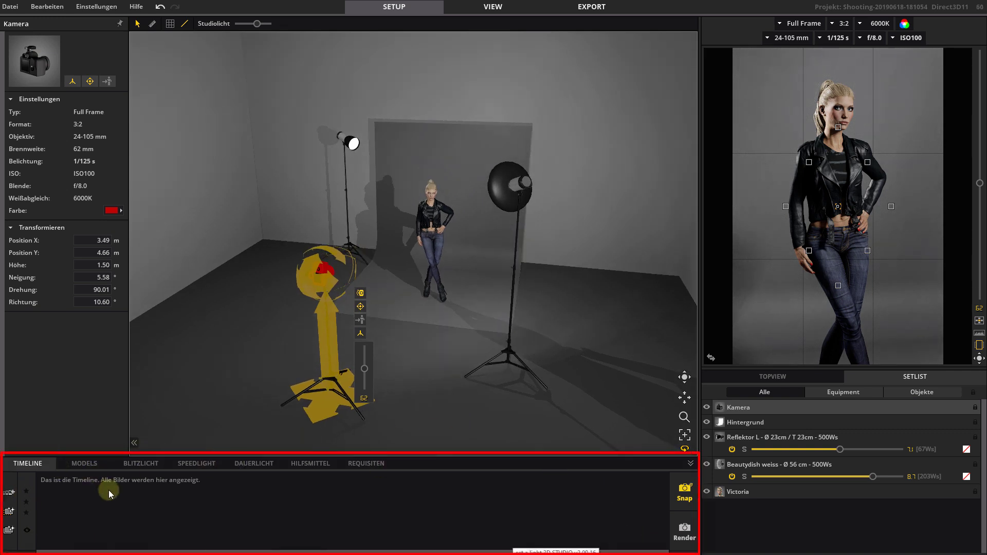
# Browse the libraries of models, studio flashes, speedlights, continuous lights, accessories and props, and return to the timeline.
pyautogui.click(102, 465)
pyautogui.click(147, 465)
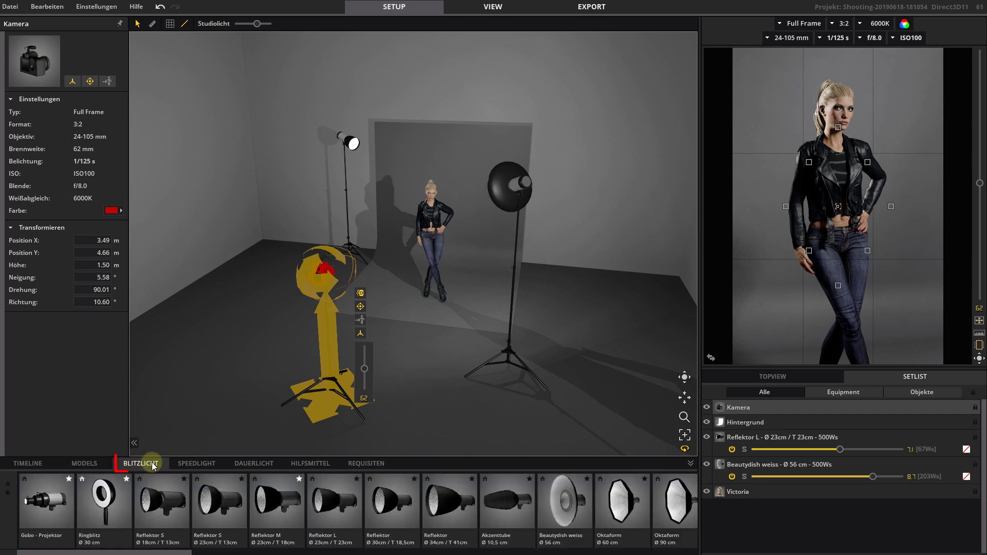
pyautogui.click(194, 465)
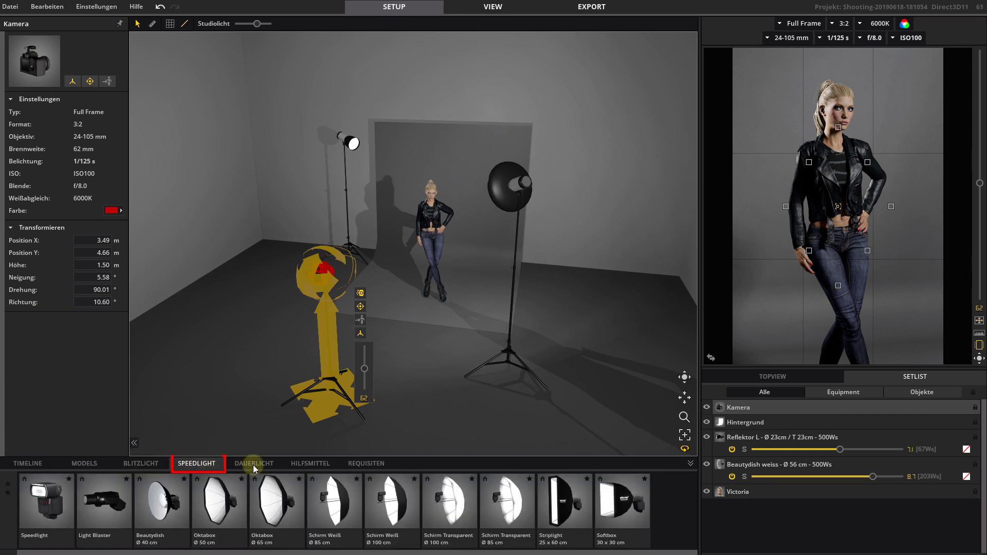
pyautogui.click(254, 465)
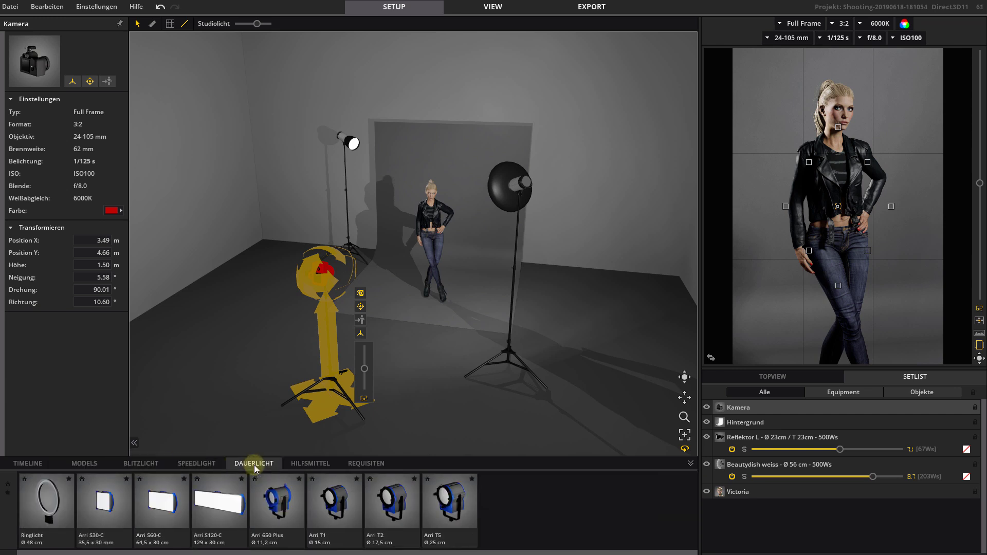
pyautogui.click(309, 465)
pyautogui.click(360, 465)
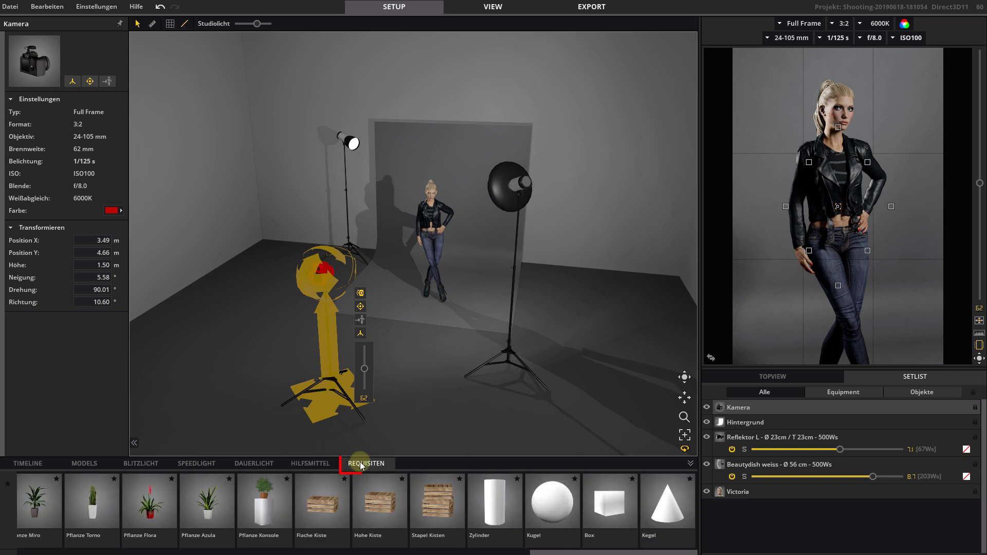
pyautogui.click(36, 463)
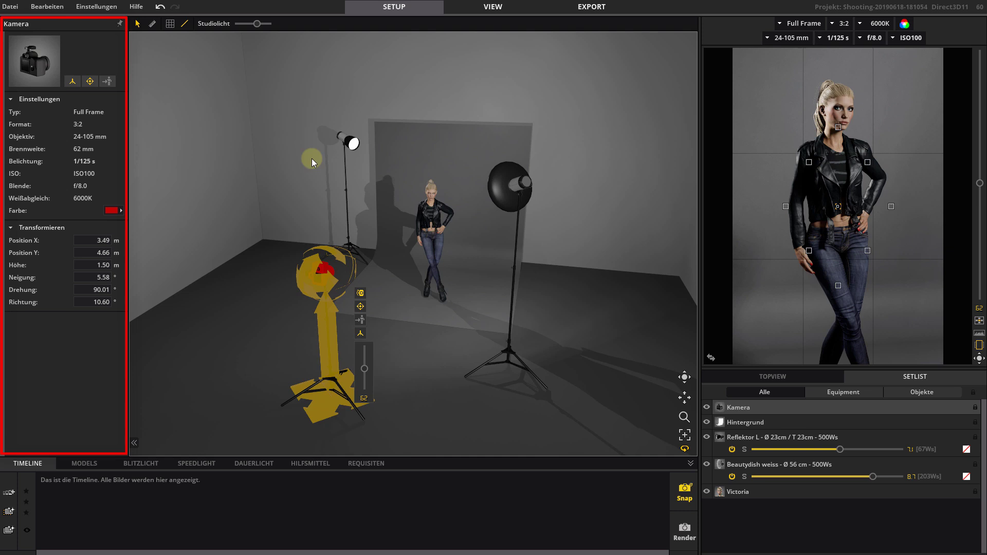
# Inspect the properties of the reflector and the background, and look through the style options of the model Victoria.
pyautogui.click(346, 183)
pyautogui.click(450, 175)
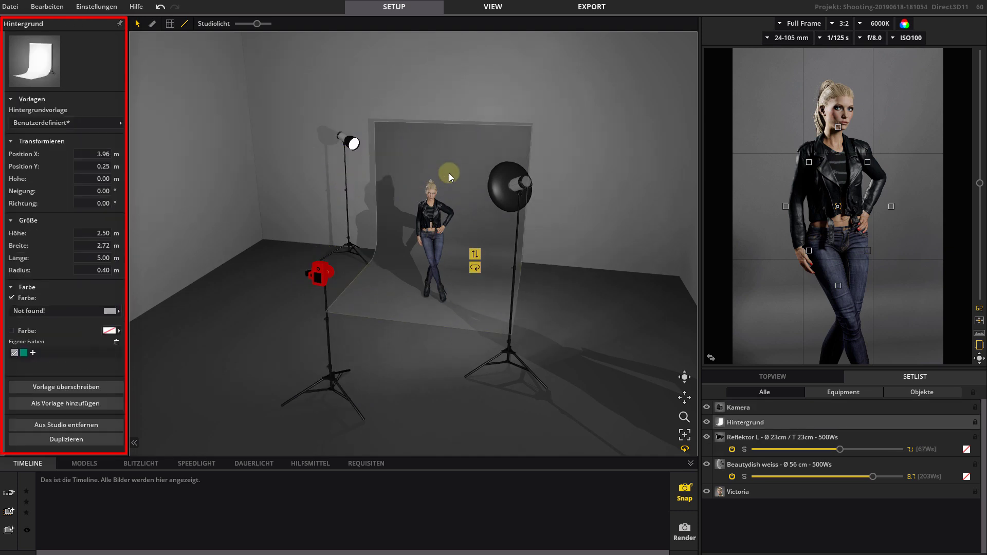
pyautogui.click(431, 221)
pyautogui.scroll(-10, 80, 219)
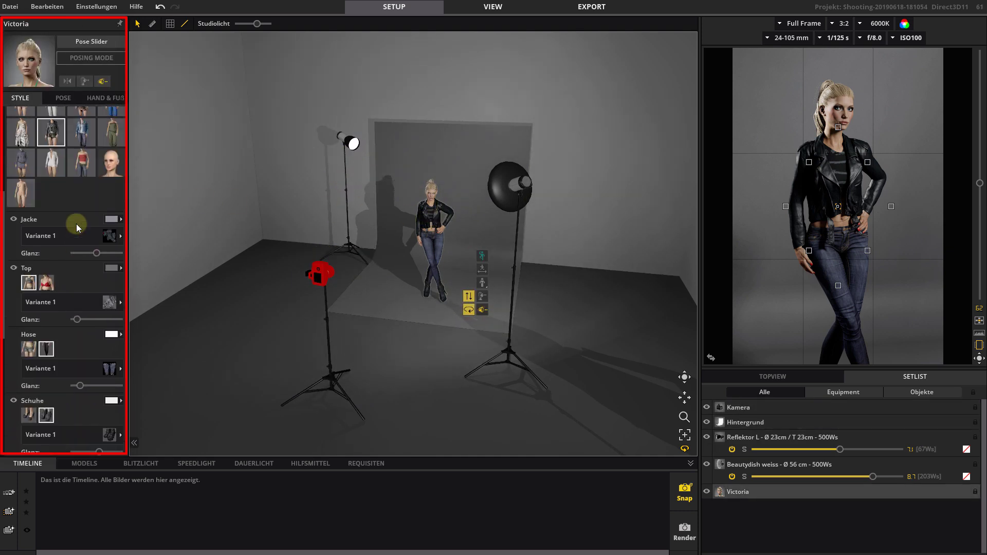
pyautogui.scroll(10, 80, 223)
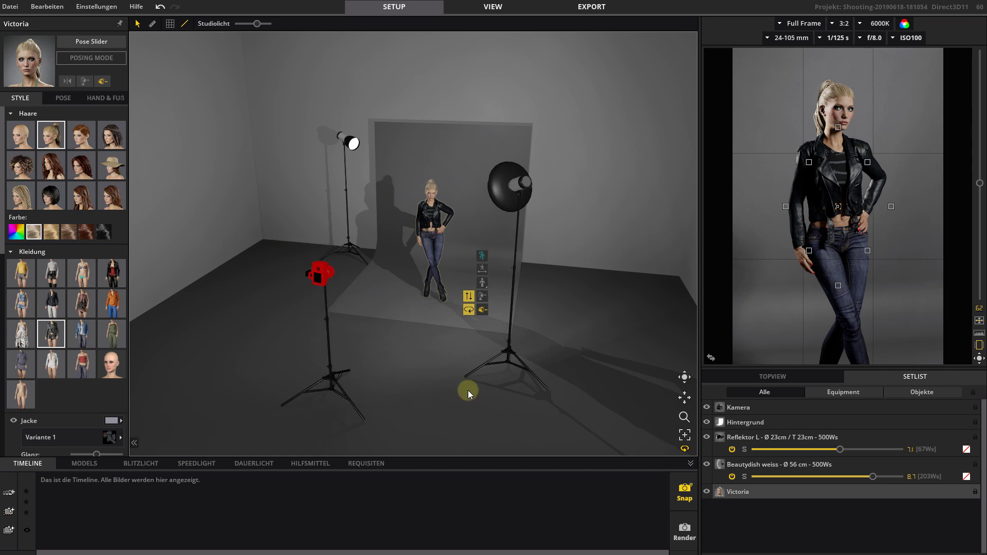
pyautogui.moveTo(437, 377); pyautogui.dragTo(458, 393, button='right')
pyautogui.scroll(5, 457, 392)
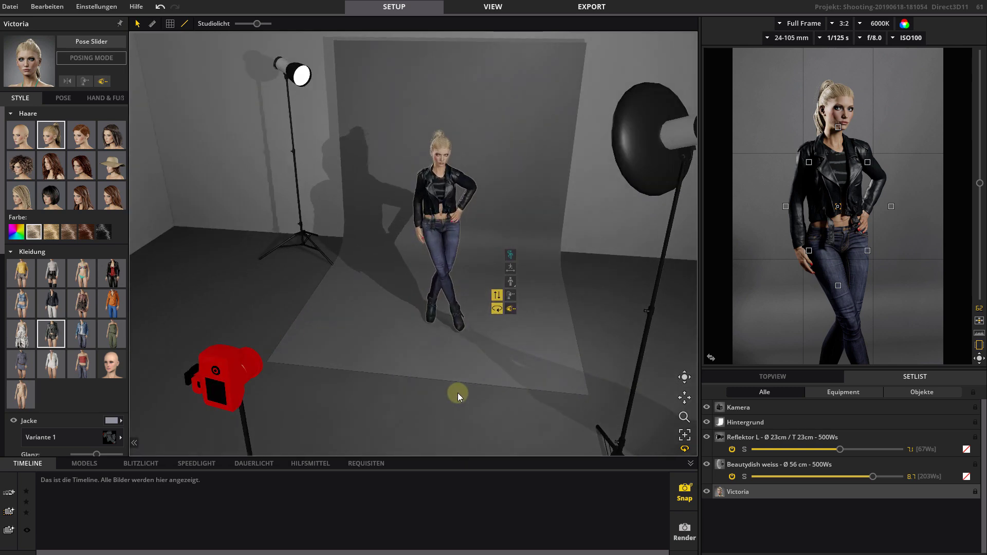
pyautogui.scroll(-5, 458, 393)
pyautogui.scroll(2, 458, 393)
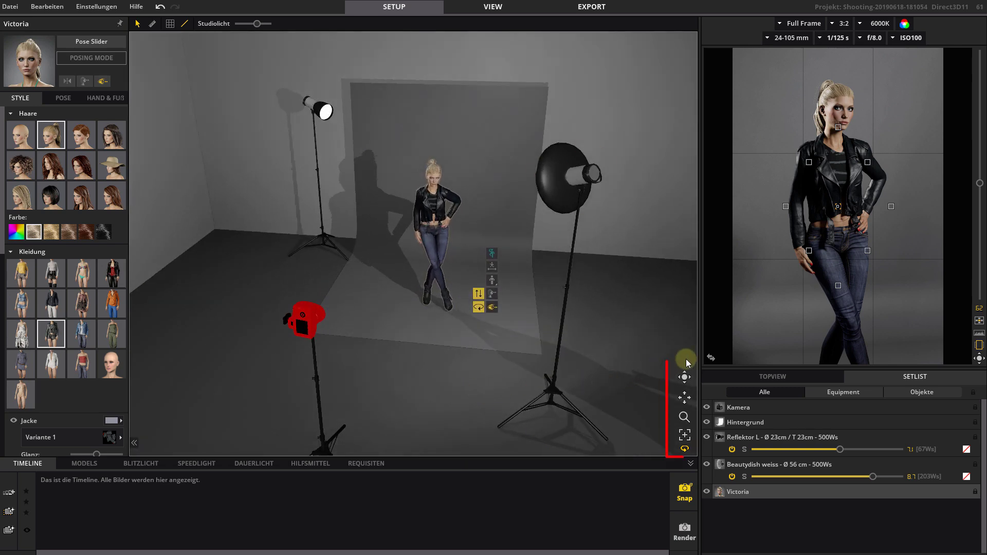
pyautogui.moveTo(687, 374)
pyautogui.mouseDown()
pyautogui.moveTo(630, 375)
pyautogui.moveTo(684, 376)
pyautogui.moveTo(684, 402)
pyautogui.mouseUp()
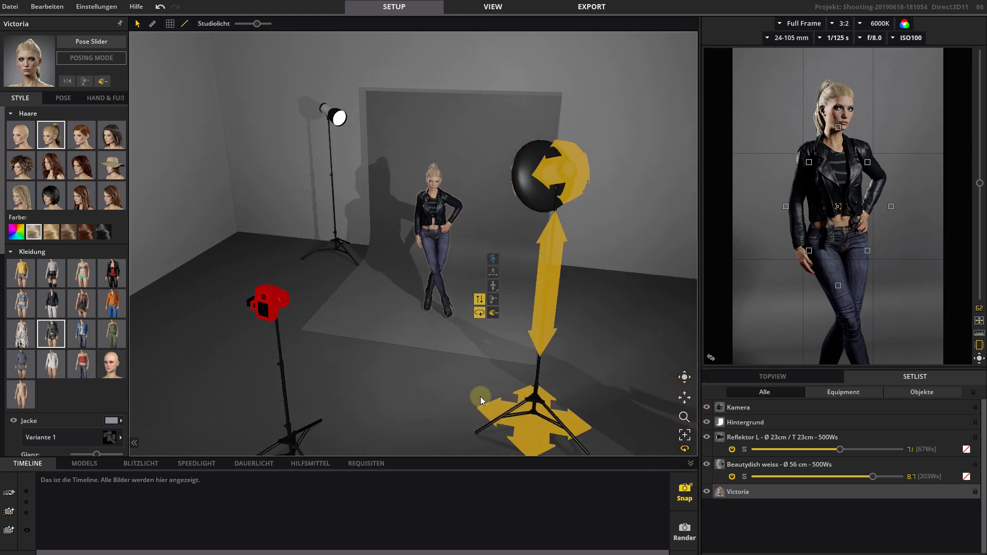
# Clear the set of its lights, background and model.
pyautogui.click(51, 6)
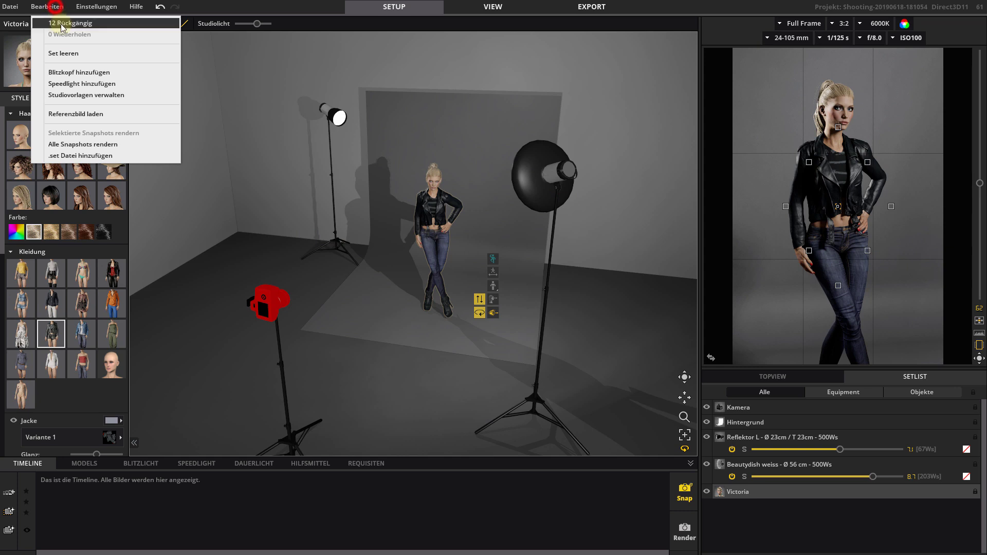
pyautogui.click(77, 48)
# Add the model Victoria to the empty studio floor in front of the camera.
pyautogui.moveTo(462, 335); pyautogui.dragTo(480, 361)
pyautogui.click(86, 465)
pyautogui.moveTo(51, 514); pyautogui.dragTo(400, 344)
pyautogui.moveTo(510, 379); pyautogui.dragTo(491, 394)
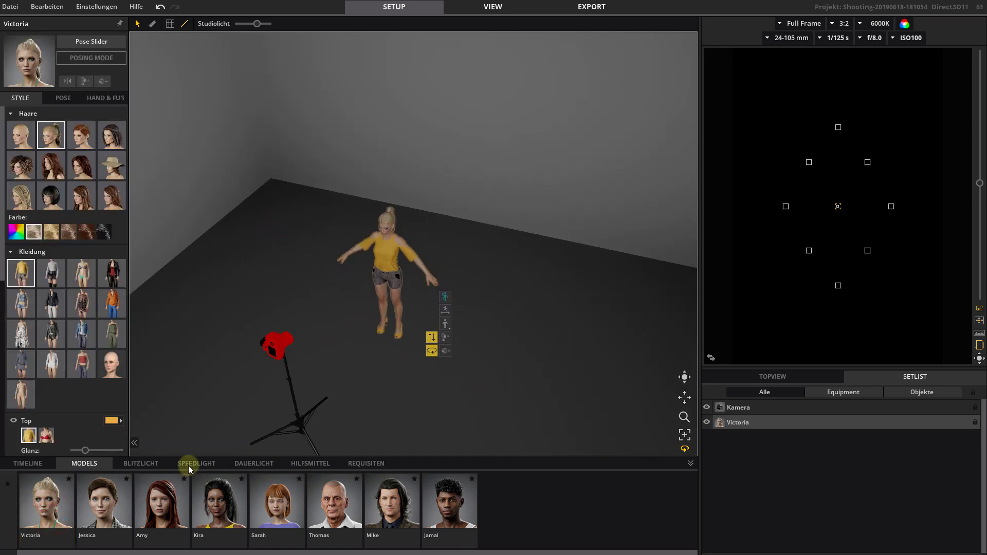
# Add a Beautydish weiss Ø 56 cm flash to the set at about X 5.10 m, Y 4.30 m.
pyautogui.click(135, 465)
pyautogui.moveTo(565, 516); pyautogui.dragTo(440, 388)
pyautogui.moveTo(495, 418); pyautogui.dragTo(446, 310)
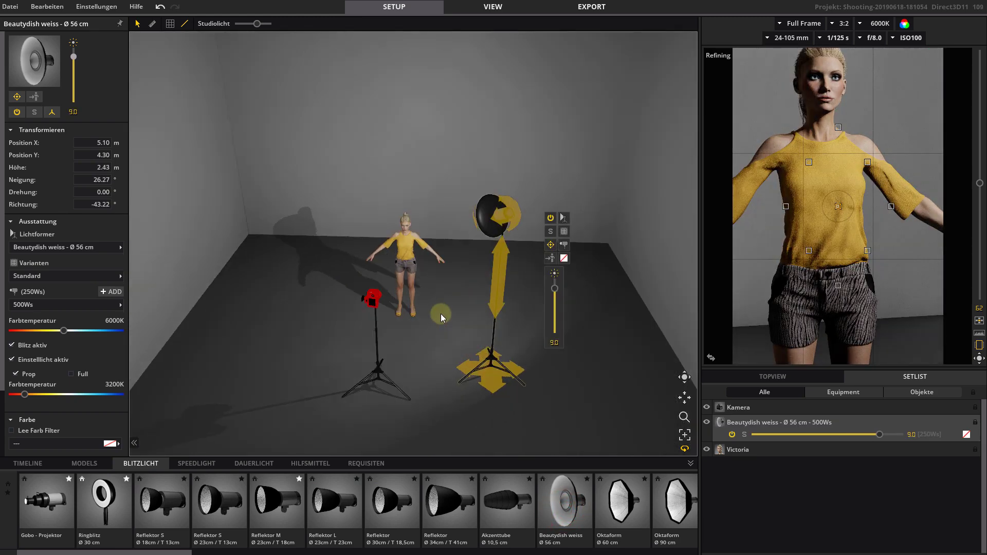
# Try the floral dress on Victoria and dress her in the green strapless jumpsuit instead.
pyautogui.click(415, 244)
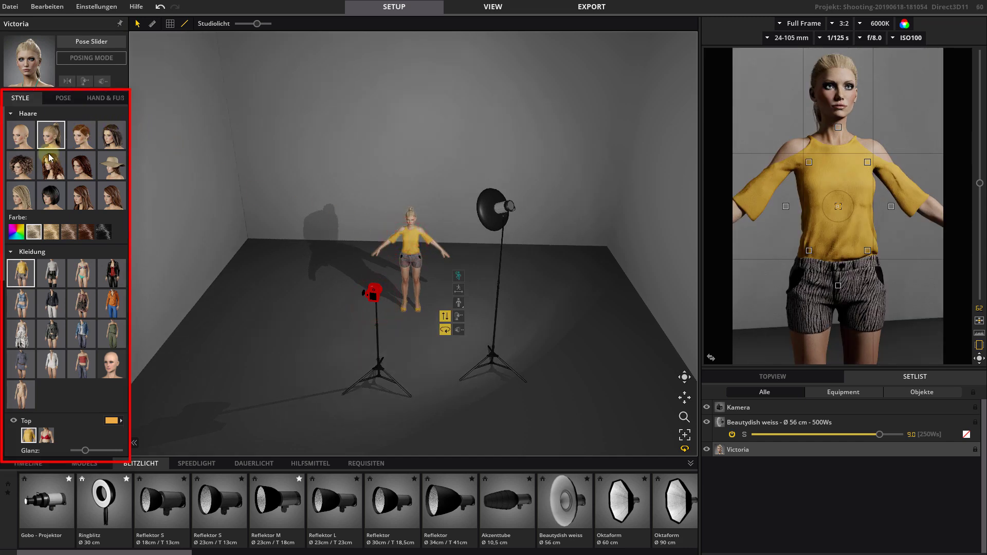
pyautogui.click(80, 303)
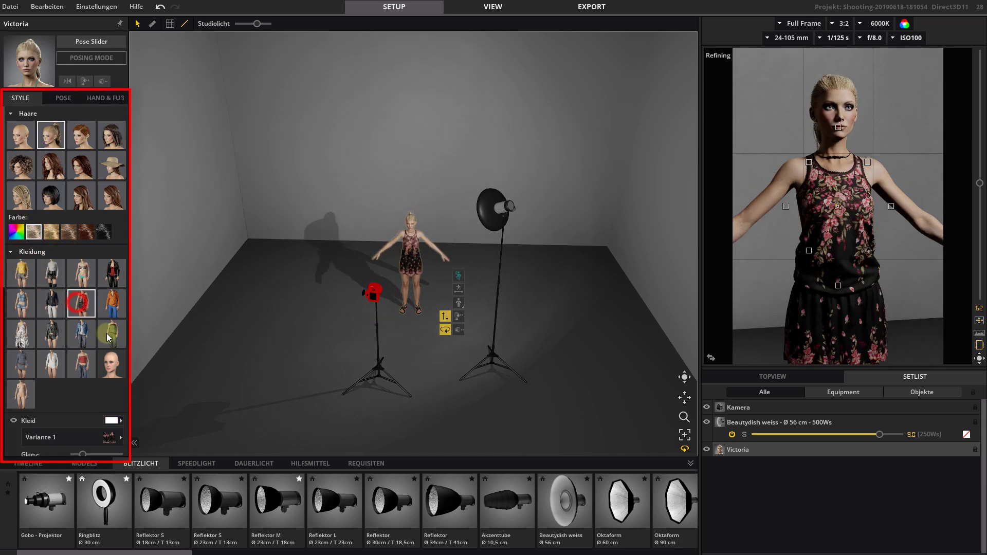
pyautogui.click(119, 339)
# Recolor Victoria's jumpsuit to the salmon red F57A7A.
pyautogui.click(111, 421)
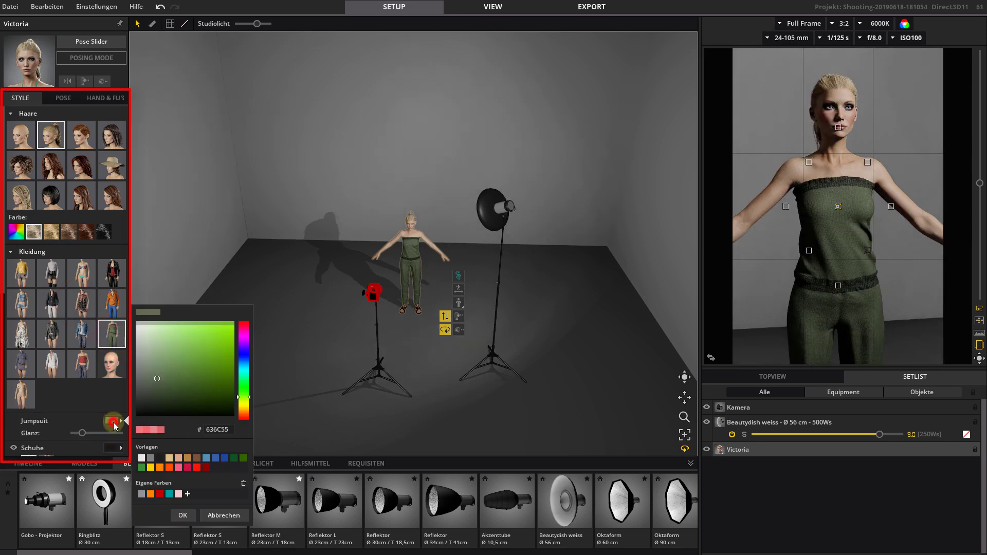
pyautogui.moveTo(184, 359); pyautogui.dragTo(185, 325)
pyautogui.moveTo(244, 396); pyautogui.dragTo(249, 314)
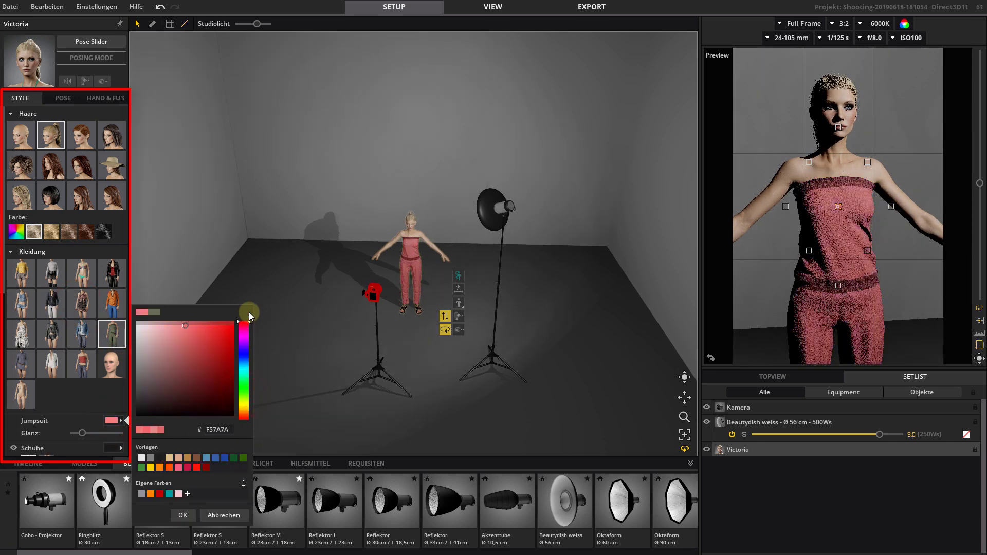
pyautogui.click(182, 515)
# Set Victoria's eye color to blue.
pyautogui.scroll(-5, 77, 408)
pyautogui.click(32, 386)
# Add a Flache Kiste prop beside Victoria at about X 3.42 m, Y 3.03 m.
pyautogui.moveTo(263, 394)
pyautogui.mouseDown()
pyautogui.moveTo(253, 389)
pyautogui.moveTo(260, 396)
pyautogui.mouseUp()
pyautogui.click(364, 462)
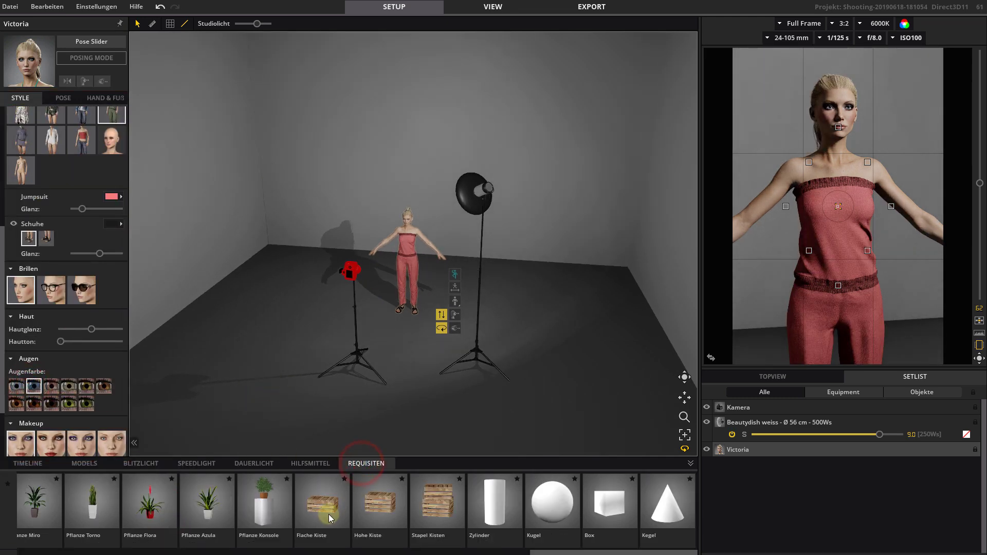
pyautogui.moveTo(329, 518); pyautogui.dragTo(403, 376)
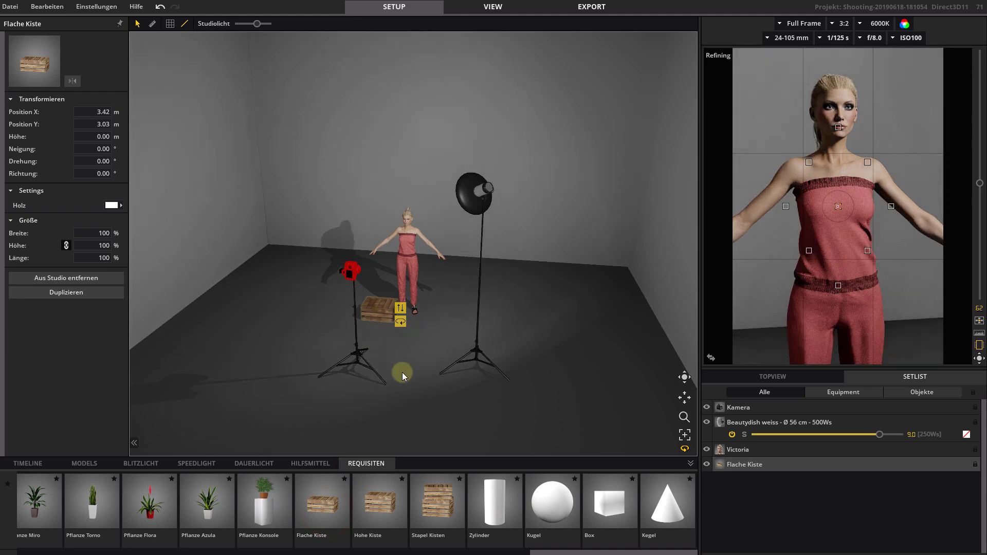
# Add a Hintergrund backdrop behind Victoria at about X 4.16 m, Y 1.02 m.
pyautogui.scroll(3, 403, 375)
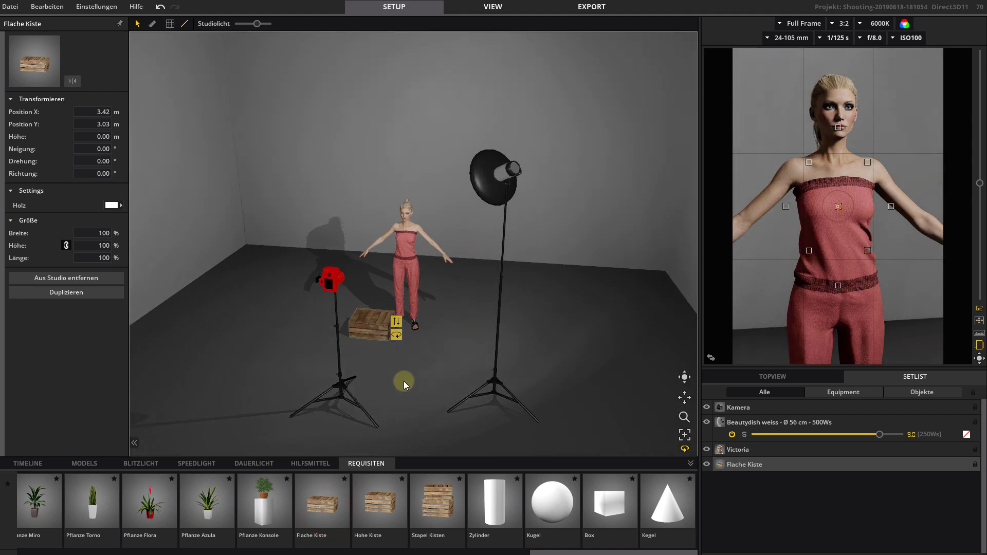
pyautogui.click(311, 464)
pyautogui.moveTo(56, 522); pyautogui.dragTo(448, 279)
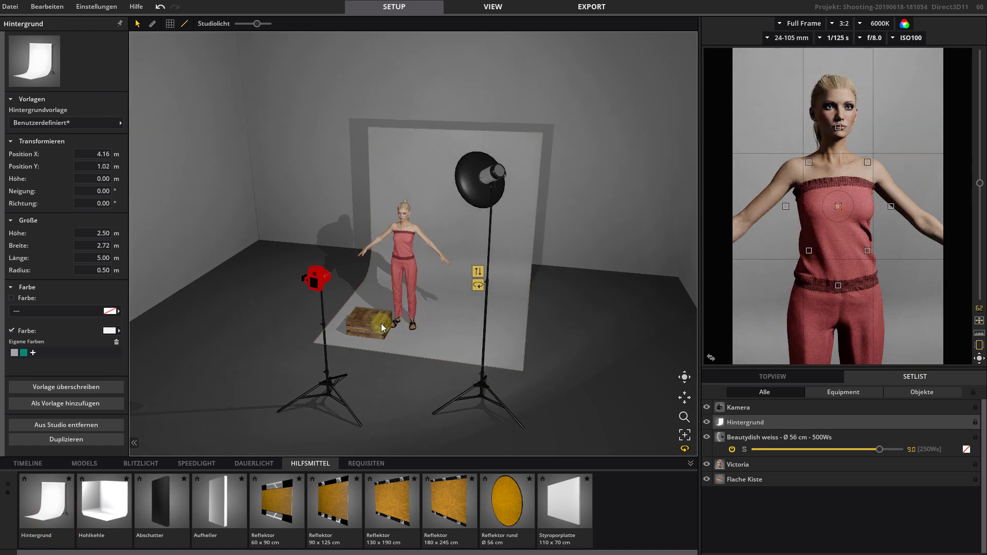
# Rotate the Flache Kiste to about 41.65° and move it to about X 3.60 m, Y 2.91 m.
pyautogui.moveTo(377, 320); pyautogui.dragTo(366, 354)
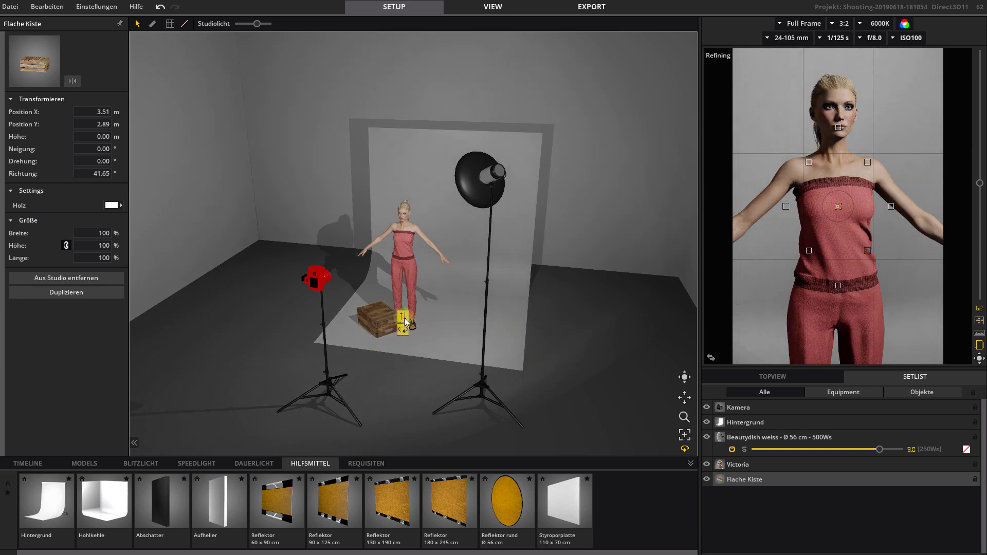
pyautogui.moveTo(403, 316); pyautogui.dragTo(418, 373)
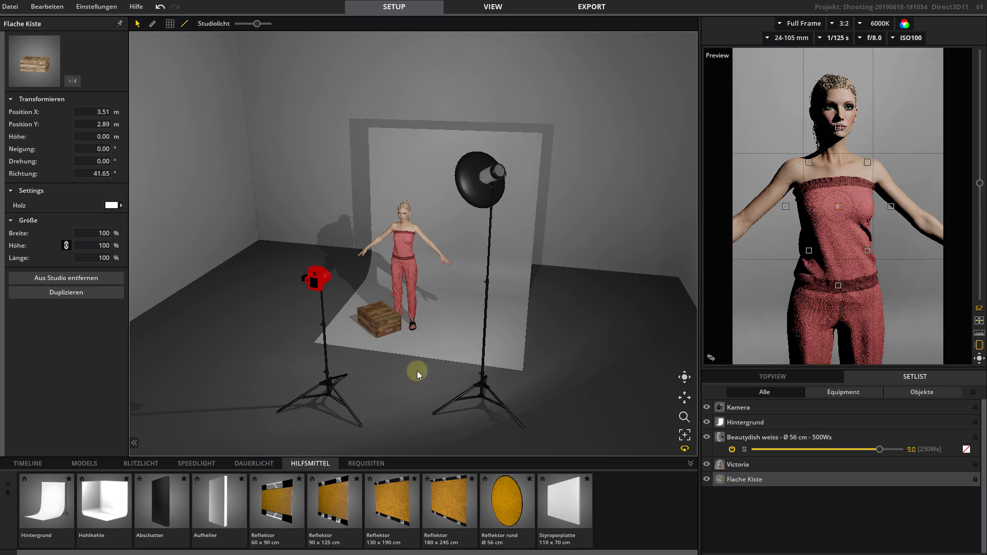
pyautogui.moveTo(381, 325); pyautogui.dragTo(386, 327)
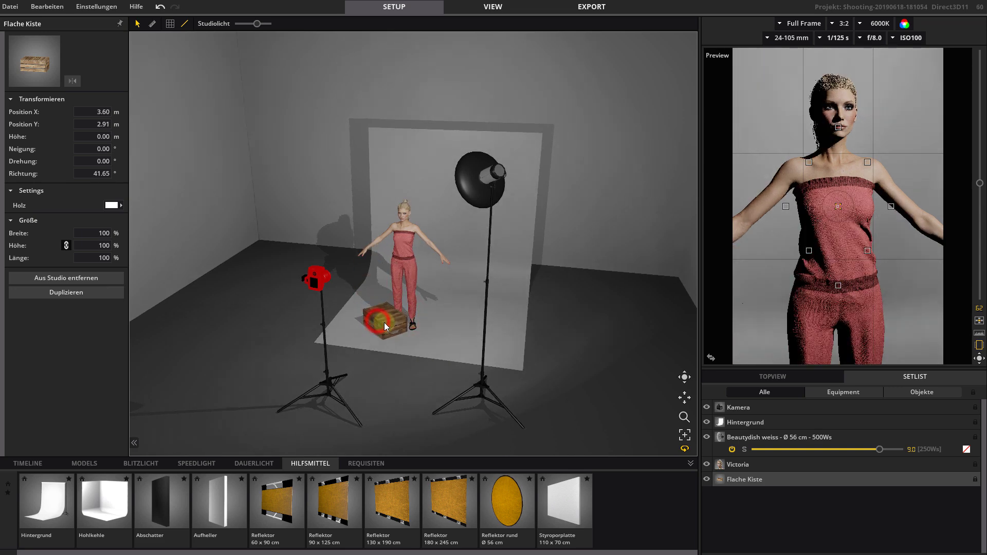
# Try several standing pose presets on Victoria and apply the first pose in the eighth row.
pyautogui.click(406, 257)
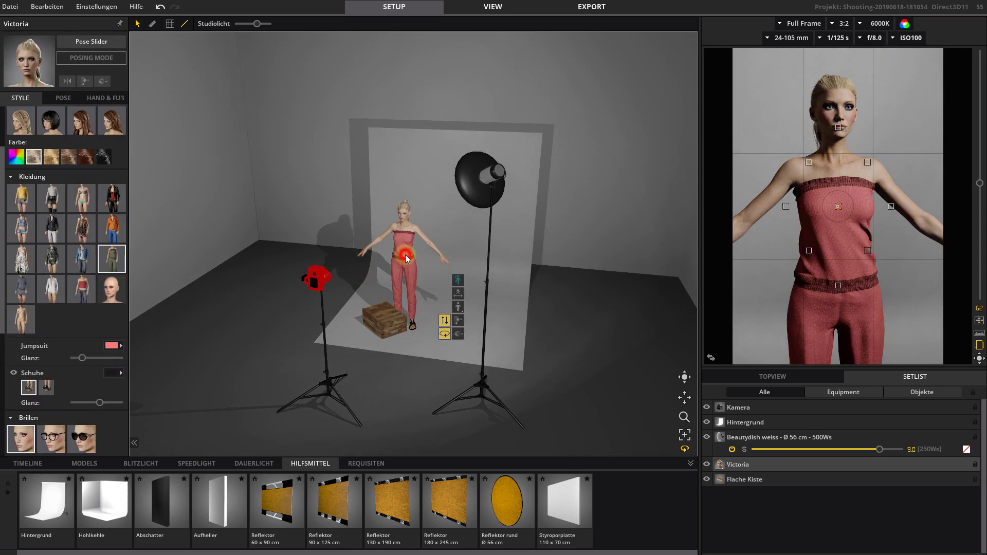
pyautogui.click(63, 98)
pyautogui.scroll(-2, 60, 238)
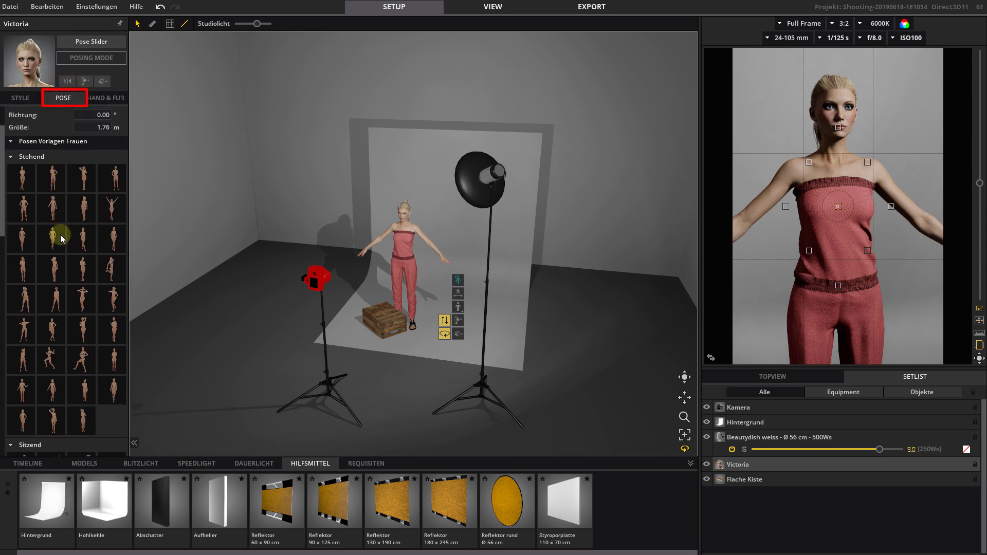
pyautogui.click(53, 206)
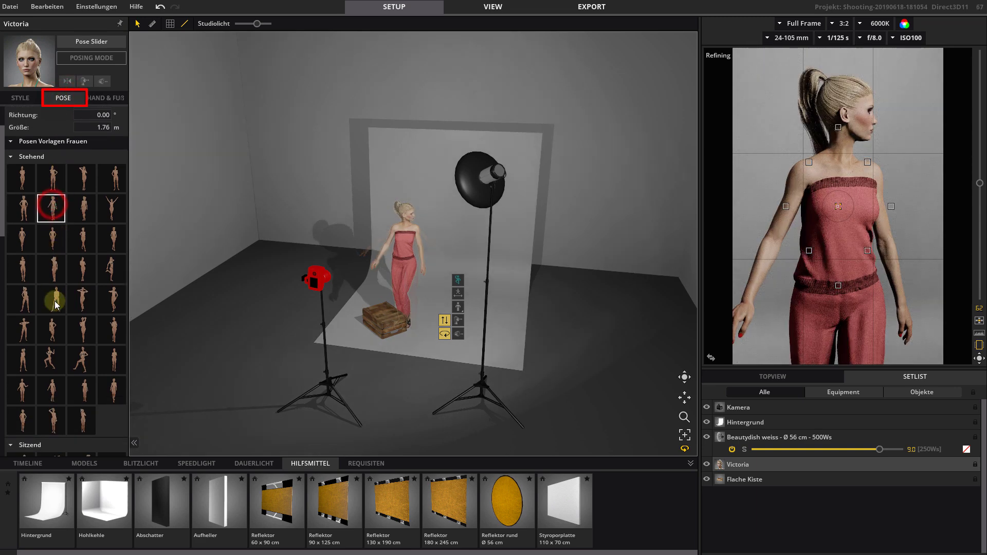
pyautogui.click(51, 299)
pyautogui.click(50, 362)
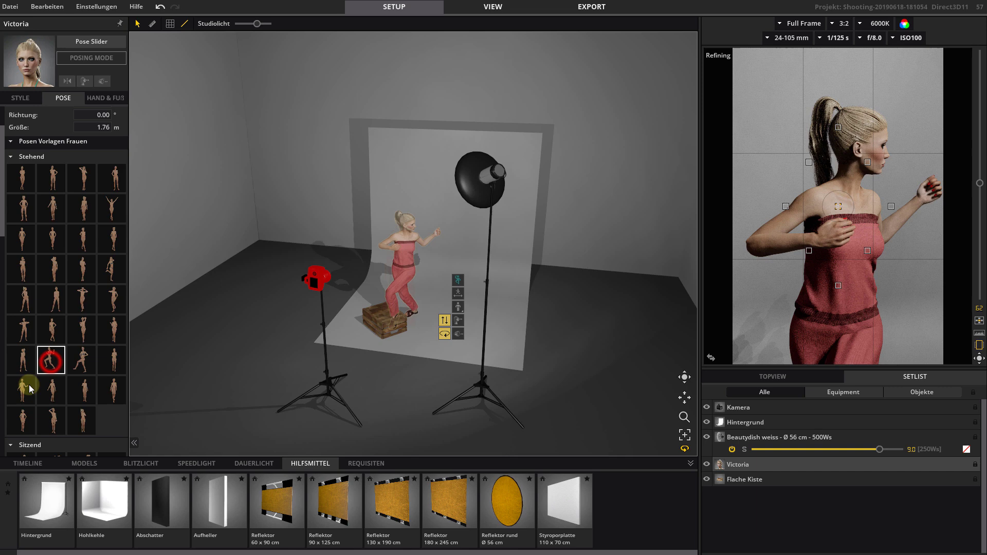
pyautogui.click(21, 392)
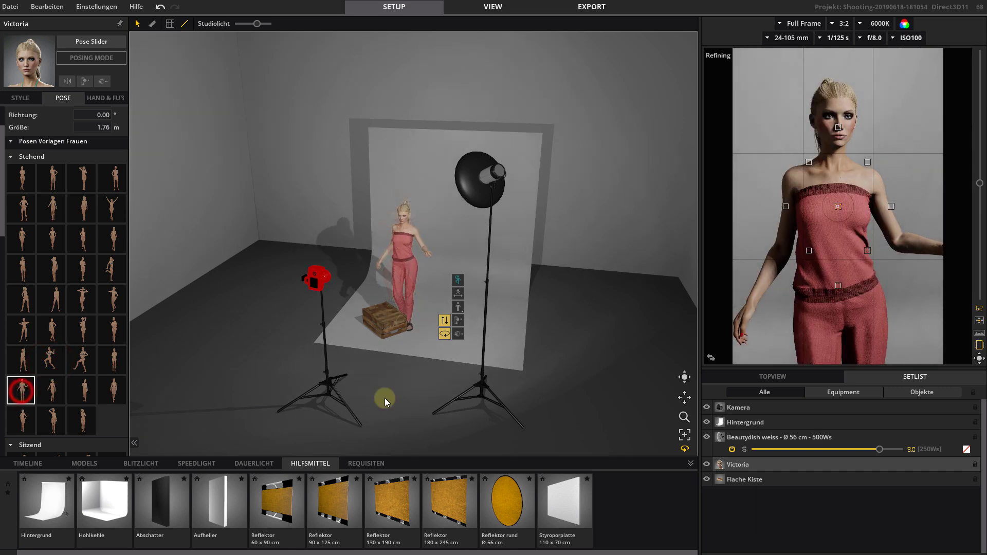
# Turn on Posing Mode for Victoria.
pyautogui.moveTo(388, 395); pyautogui.dragTo(447, 387, button='right')
pyautogui.scroll(3, 426, 399)
pyautogui.moveTo(427, 401); pyautogui.dragTo(418, 396)
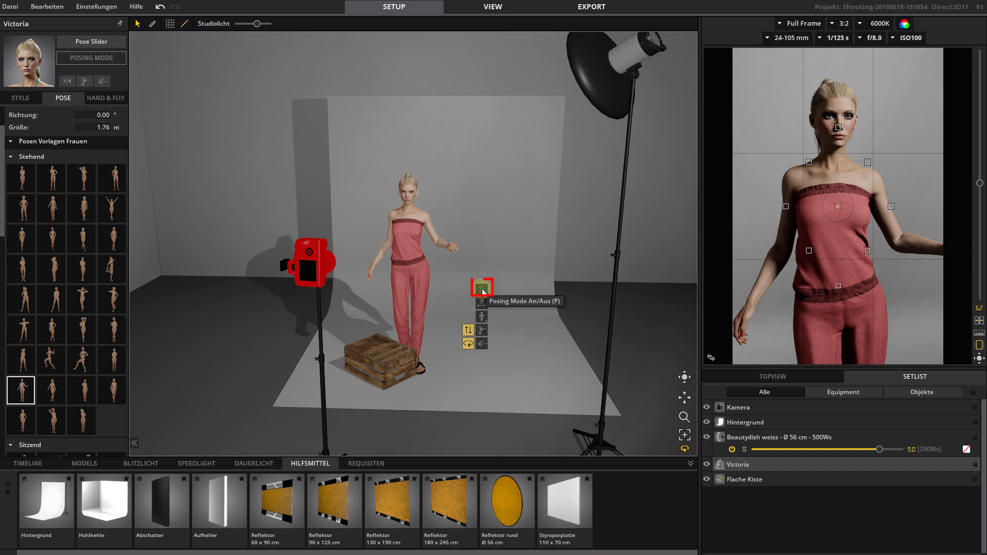
pyautogui.click(482, 292)
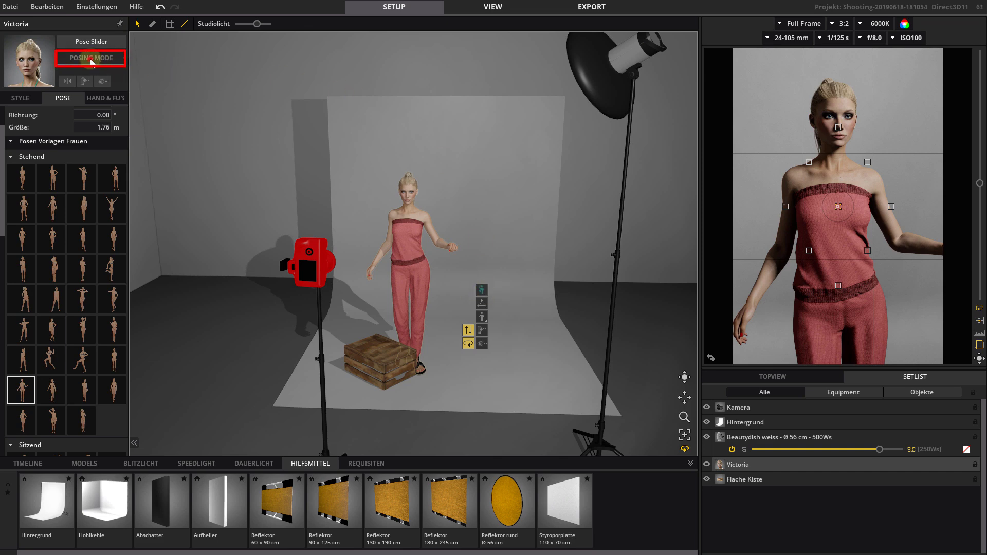
pyautogui.click(92, 58)
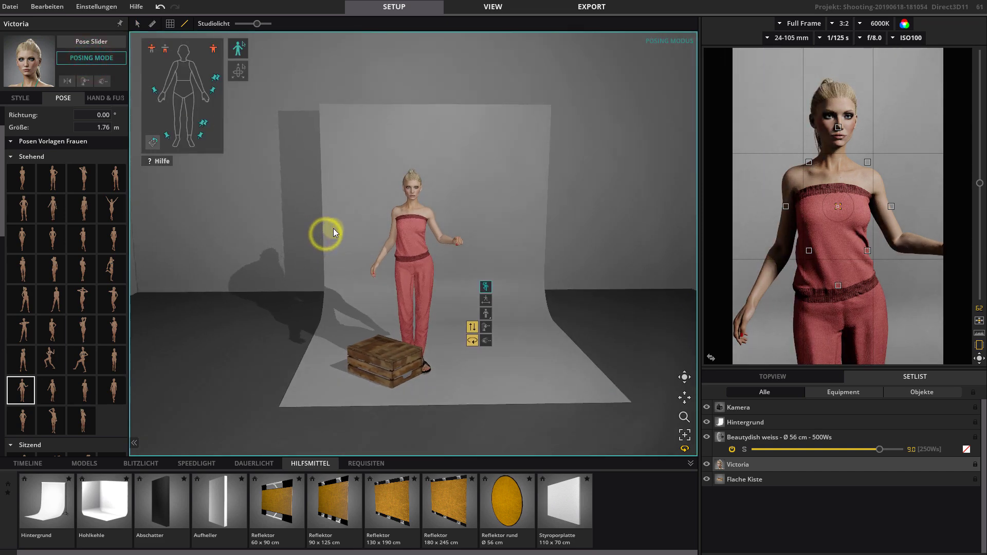
# Move, rotate and tilt Victoria's hips directly on the figure in the simple posing mode.
pyautogui.moveTo(333, 228); pyautogui.dragTo(342, 261)
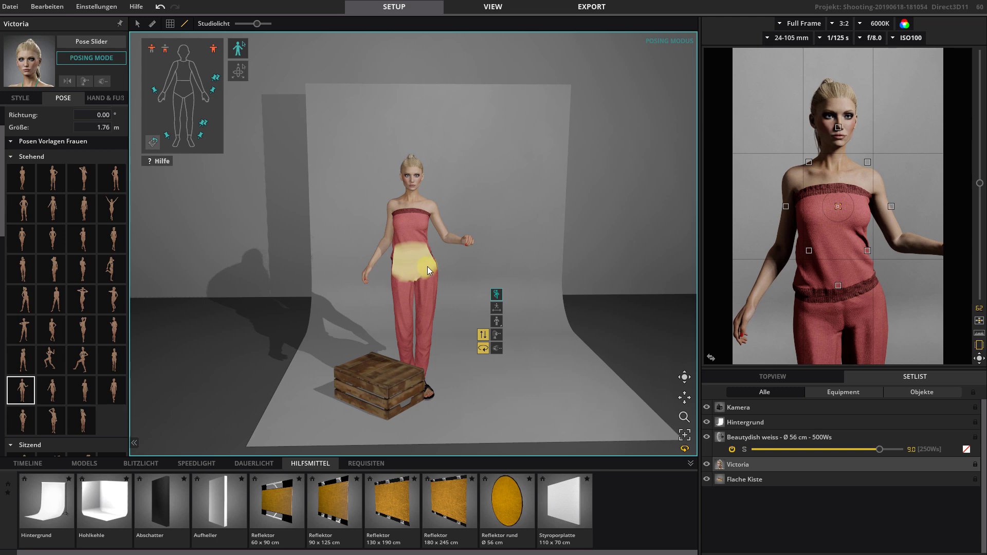
pyautogui.moveTo(426, 266)
pyautogui.mouseDown()
pyautogui.moveTo(424, 280)
pyautogui.moveTo(412, 275)
pyautogui.moveTo(418, 266)
pyautogui.moveTo(423, 291)
pyautogui.moveTo(427, 256)
pyautogui.moveTo(387, 259)
pyautogui.moveTo(454, 275)
pyautogui.moveTo(411, 276)
pyautogui.moveTo(436, 288)
pyautogui.moveTo(443, 239)
pyautogui.moveTo(414, 316)
pyautogui.moveTo(433, 243)
pyautogui.moveTo(433, 270)
pyautogui.mouseUp()
pyautogui.press('shift')
pyautogui.moveTo(430, 332); pyautogui.dragTo(289, 322)
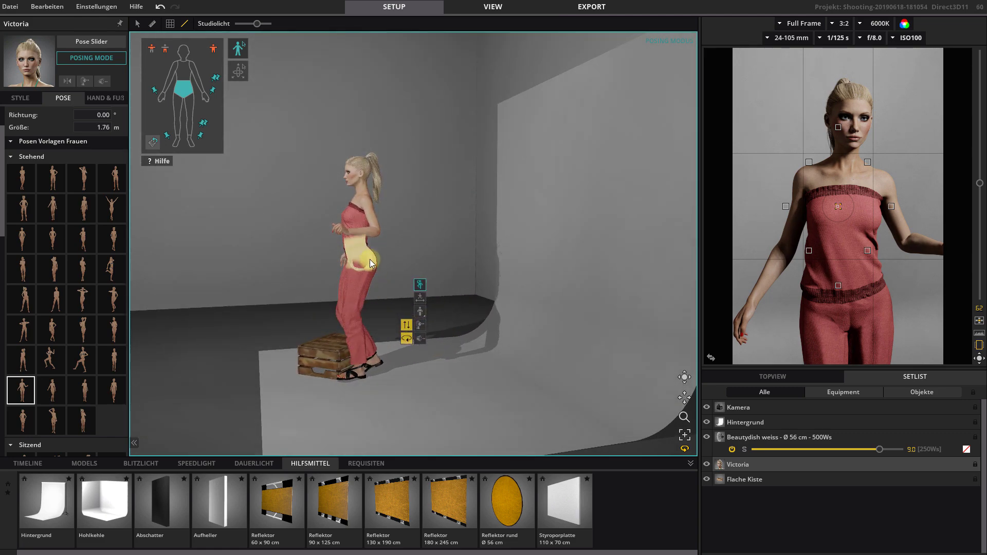
pyautogui.moveTo(371, 259)
pyautogui.mouseDown()
pyautogui.moveTo(365, 281)
pyautogui.moveTo(396, 212)
pyautogui.moveTo(358, 298)
pyautogui.moveTo(389, 219)
pyautogui.moveTo(371, 266)
pyautogui.mouseUp()
pyautogui.moveTo(319, 290); pyautogui.dragTo(472, 303)
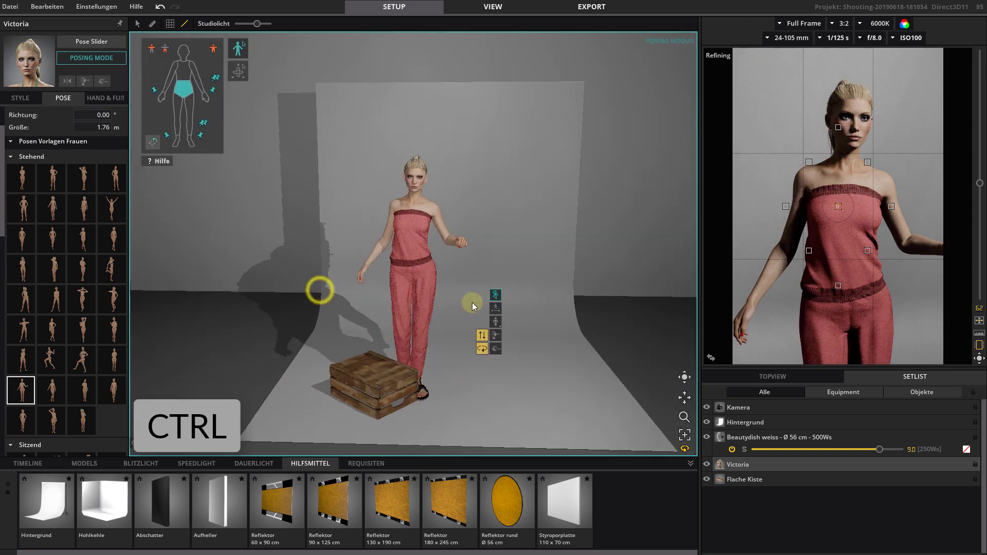
pyautogui.moveTo(434, 266); pyautogui.dragTo(436, 264)
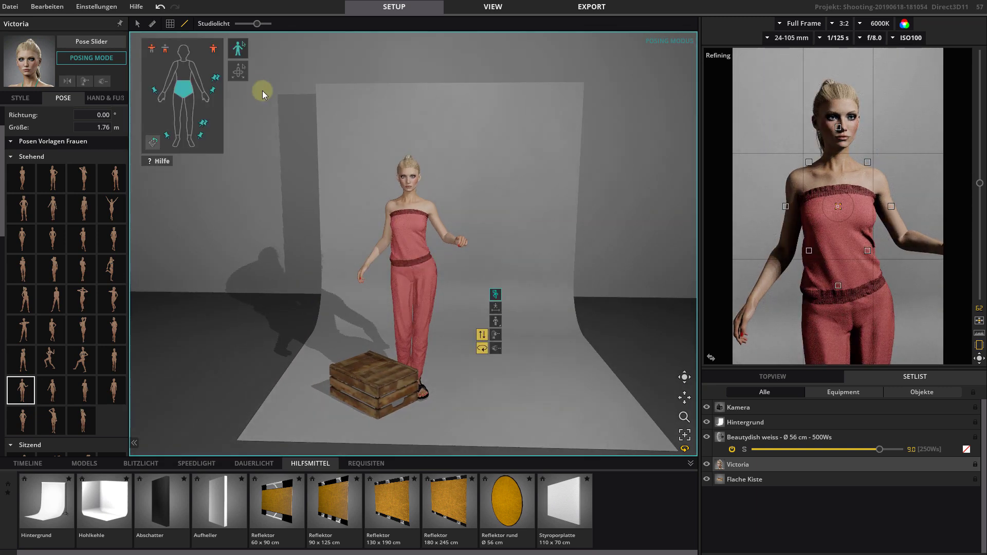
# Switch to the advanced posing mode and examine the joint rotation axes on Victoria's leg, hips and left arm.
pyautogui.click(240, 70)
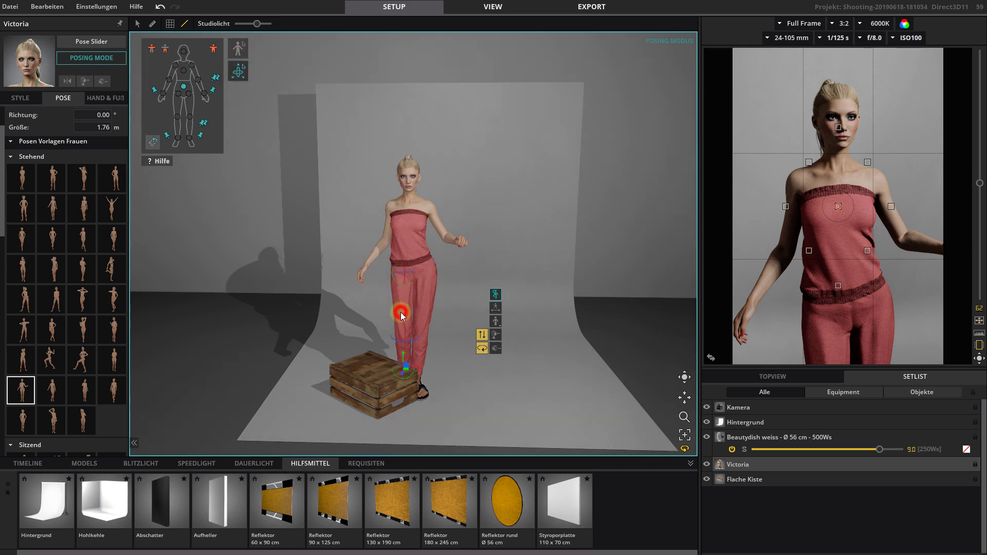
pyautogui.scroll(2, 400, 313)
pyautogui.click(402, 284)
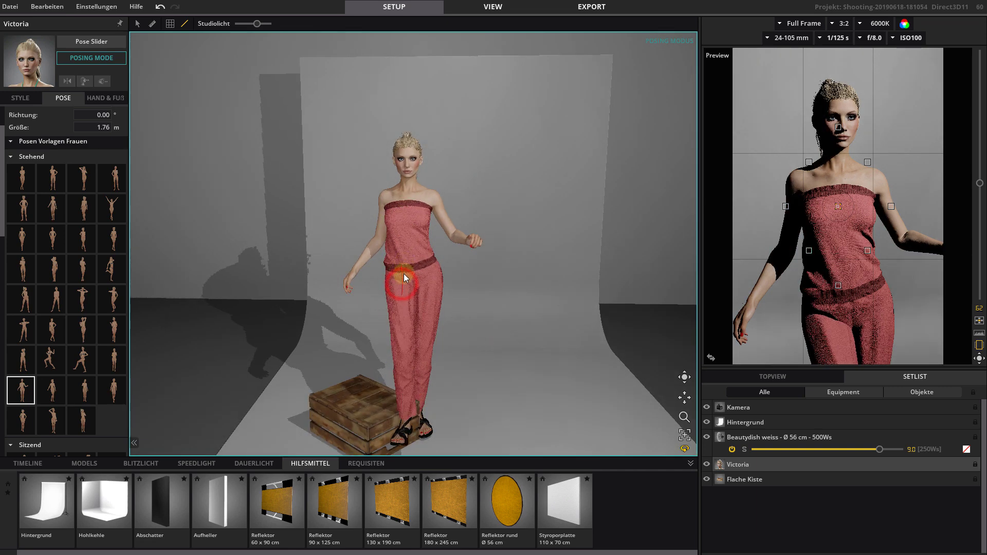
pyautogui.click(443, 221)
pyautogui.moveTo(442, 191)
pyautogui.mouseDown()
pyautogui.moveTo(457, 185)
pyautogui.moveTo(455, 196)
pyautogui.mouseUp()
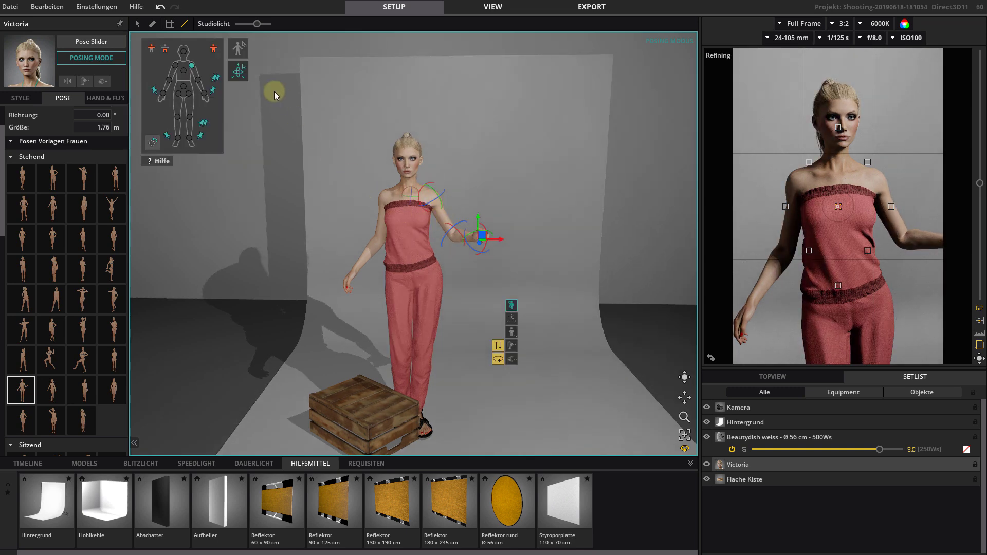
# Return to the simple posing mode, place Victoria's right foot on top of the crate and adjust her left foot beside it.
pyautogui.click(239, 44)
pyautogui.moveTo(289, 317); pyautogui.dragTo(416, 329, button='right')
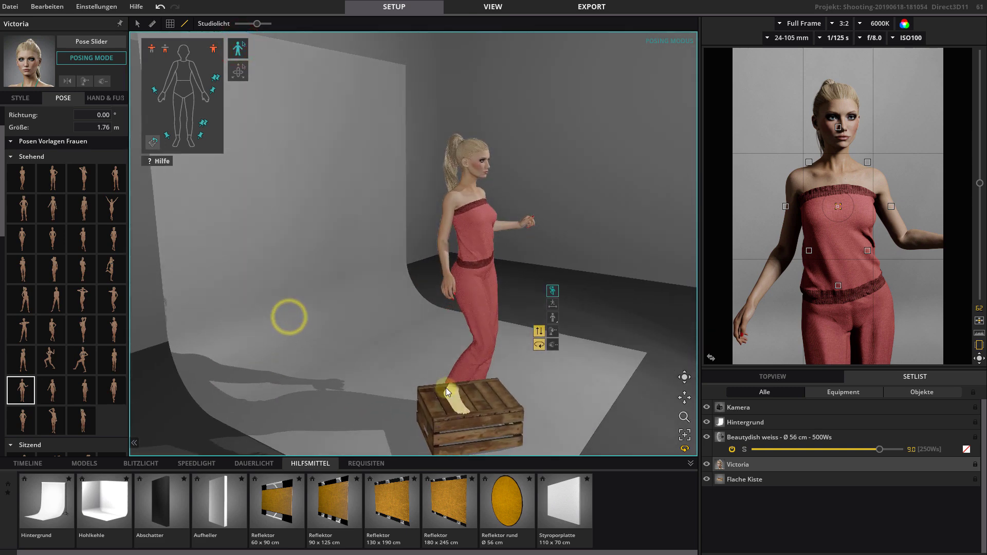
pyautogui.moveTo(448, 391); pyautogui.dragTo(465, 372)
pyautogui.moveTo(464, 373); pyautogui.dragTo(332, 415, button='right')
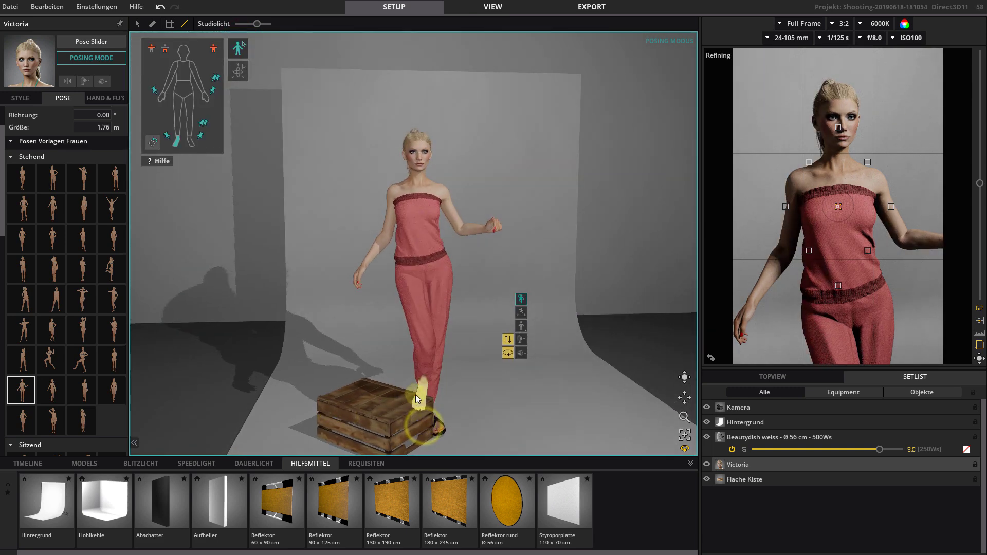
pyautogui.moveTo(415, 395); pyautogui.dragTo(390, 387)
pyautogui.moveTo(409, 344); pyautogui.dragTo(400, 348)
pyautogui.moveTo(350, 410); pyautogui.dragTo(493, 420, button='right')
pyautogui.moveTo(492, 380); pyautogui.dragTo(504, 363)
pyautogui.moveTo(527, 389); pyautogui.dragTo(369, 406, button='right')
pyautogui.moveTo(395, 409); pyautogui.dragTo(410, 425)
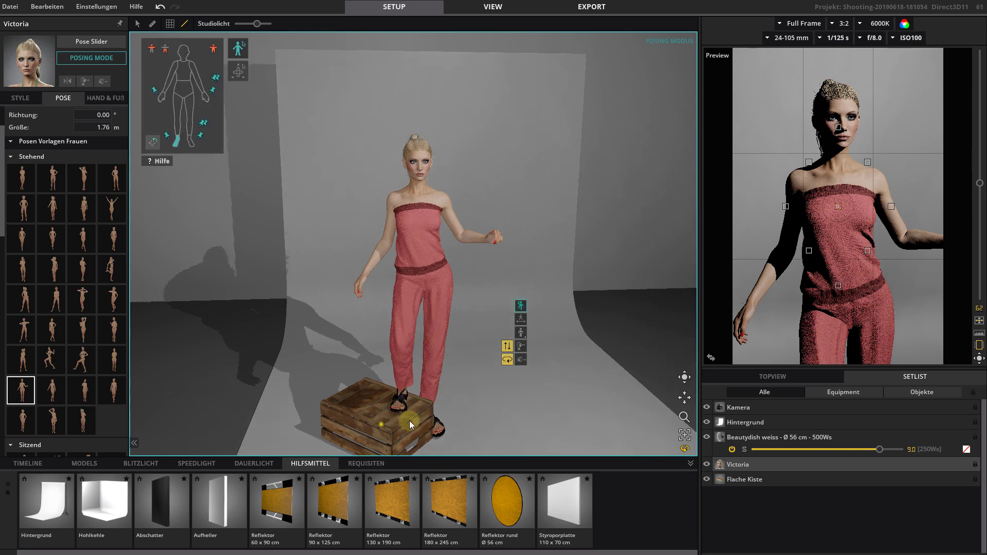
pyautogui.moveTo(410, 421); pyautogui.dragTo(345, 415, button='right')
pyautogui.moveTo(345, 416); pyautogui.dragTo(363, 415)
# Shift Victoria's hips slightly and turn her head toward her left.
pyautogui.moveTo(311, 402); pyautogui.dragTo(430, 300, button='right')
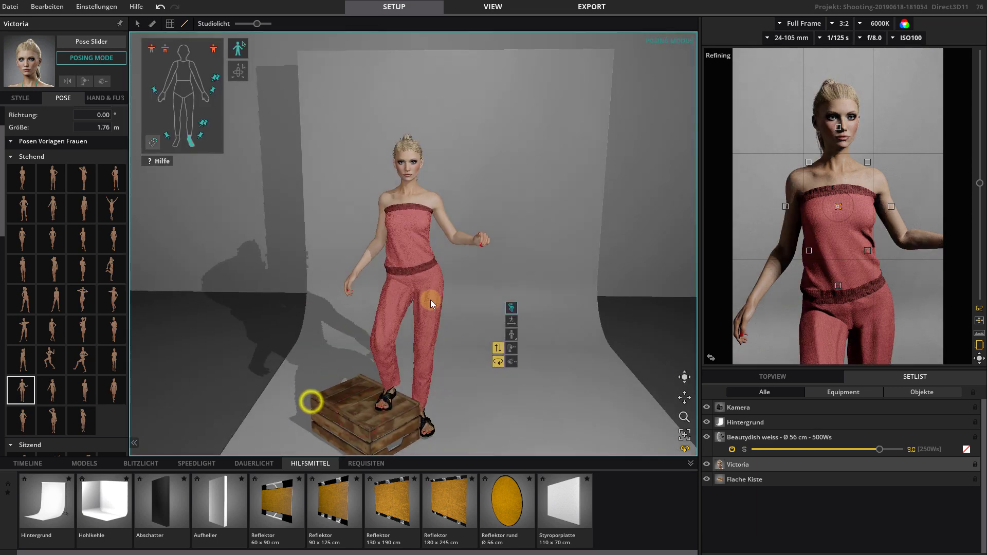
pyautogui.moveTo(424, 289); pyautogui.dragTo(424, 288)
pyautogui.moveTo(413, 162); pyautogui.dragTo(438, 165)
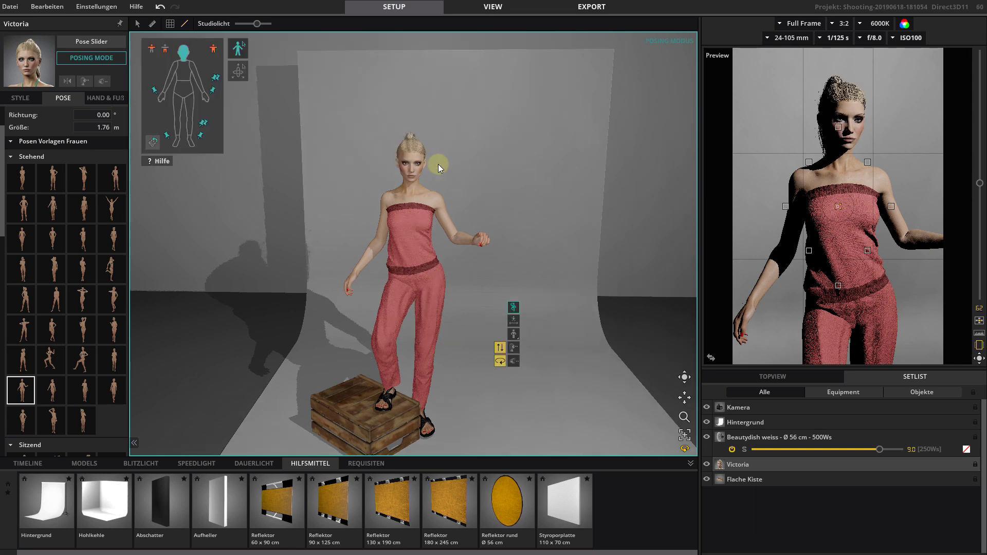
# Set Victoria's left-hand finger curl to mid-range, lower the index finger curl and slightly adjust the middle finger curl.
pyautogui.scroll(-4, 323, 316)
pyautogui.moveTo(327, 389); pyautogui.dragTo(492, 292, button='right')
pyautogui.moveTo(446, 323); pyautogui.dragTo(438, 332, button='right')
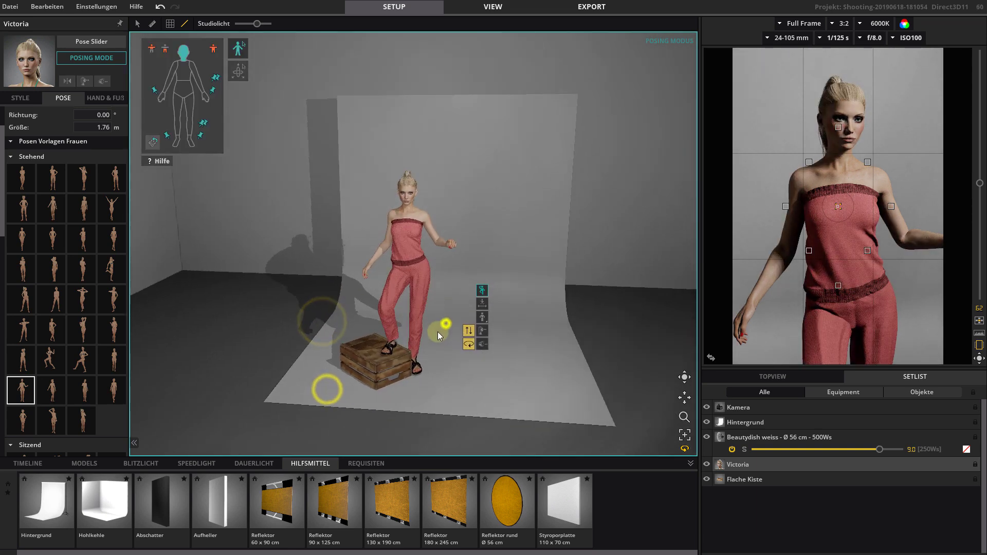
pyautogui.click(112, 98)
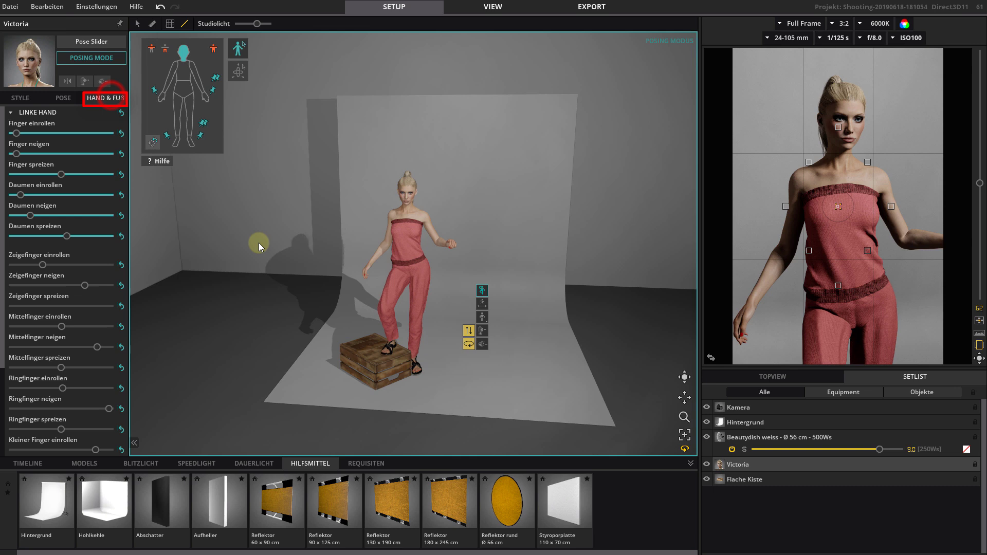
pyautogui.scroll(3, 259, 243)
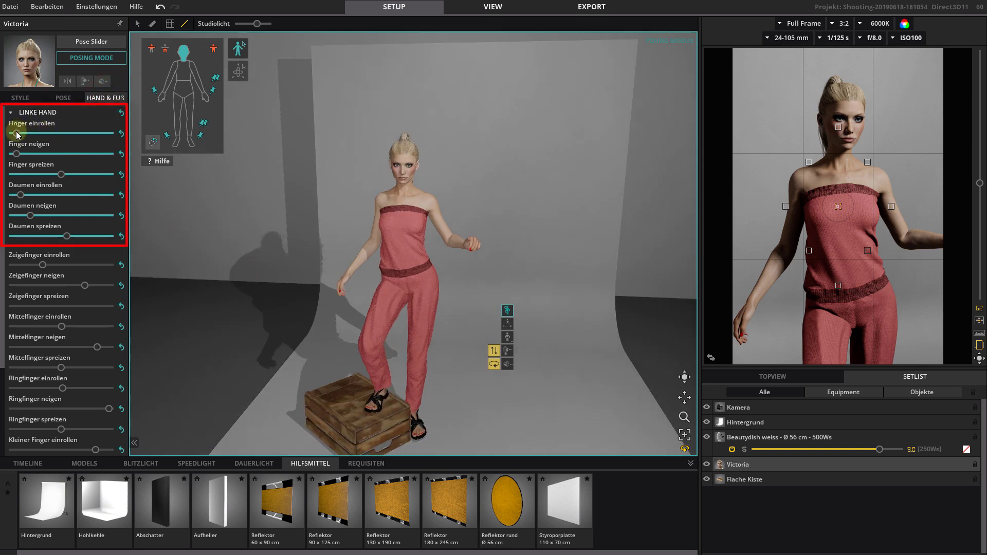
pyautogui.moveTo(17, 135)
pyautogui.mouseDown()
pyautogui.moveTo(97, 133)
pyautogui.moveTo(28, 140)
pyautogui.moveTo(61, 145)
pyautogui.mouseUp()
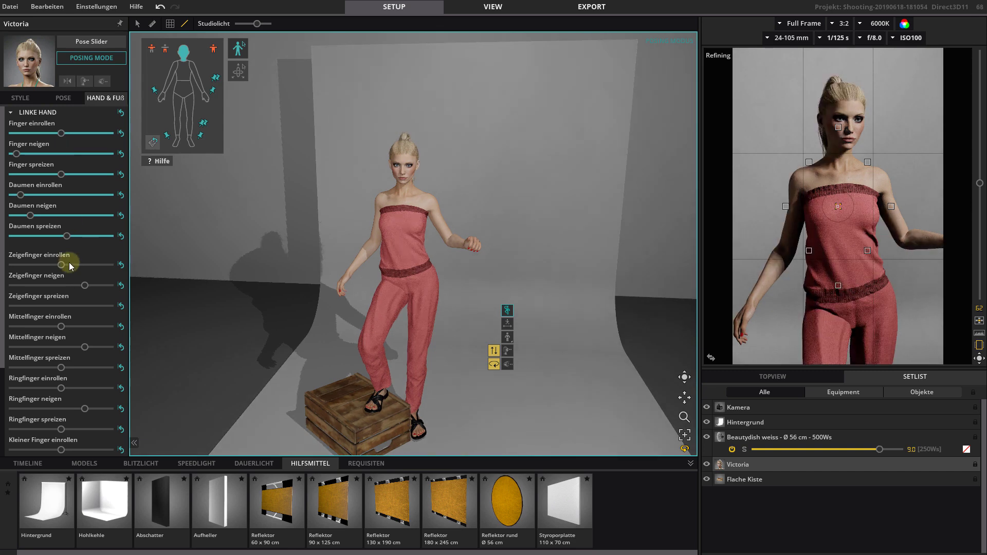
pyautogui.moveTo(61, 265)
pyautogui.mouseDown()
pyautogui.moveTo(82, 263)
pyautogui.moveTo(47, 264)
pyautogui.mouseUp()
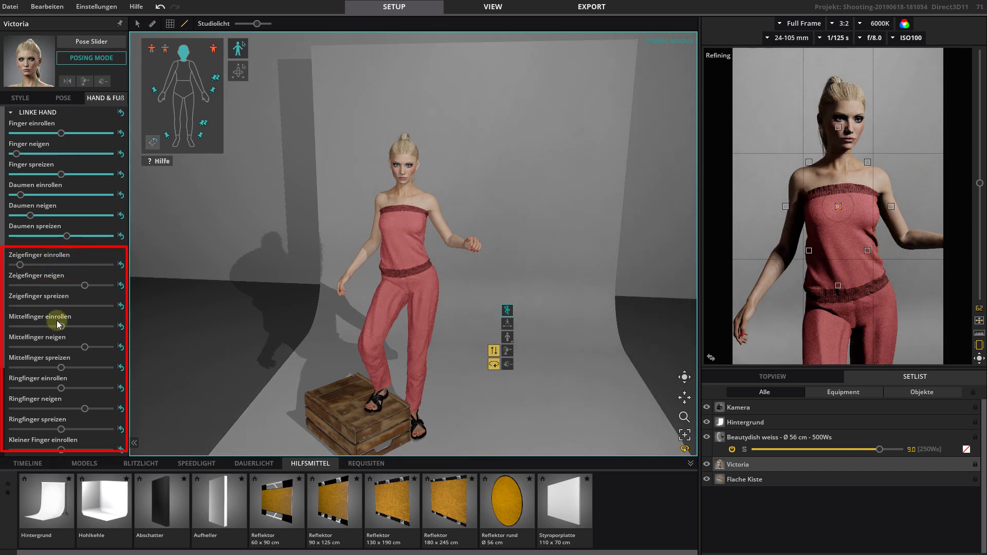
pyautogui.moveTo(61, 326); pyautogui.dragTo(88, 329)
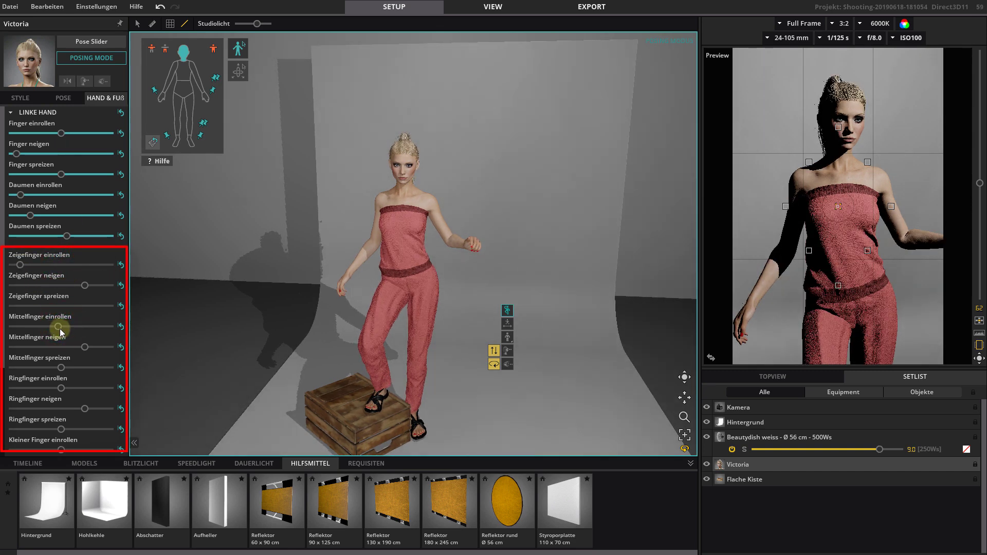
# Open the posing help and show the Advanced Mode instructions.
pyautogui.click(161, 162)
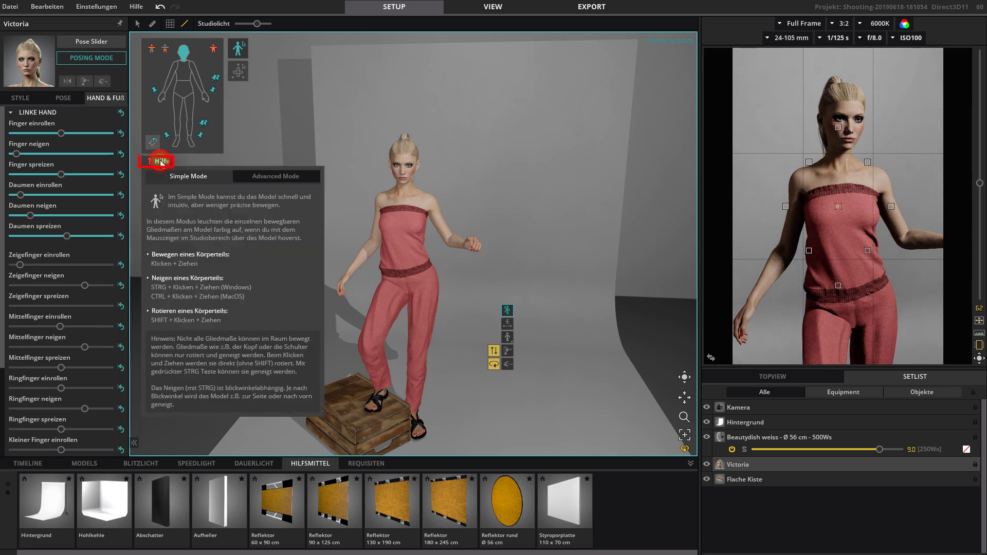
pyautogui.click(247, 177)
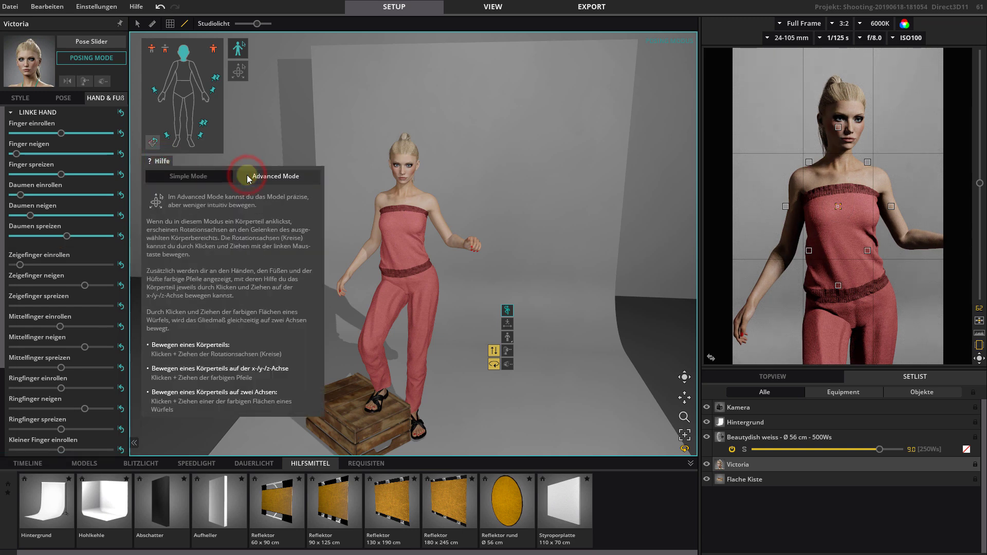
# Show the Simple Mode instructions in the posing help, close the help and leave Victoria's posing mode.
pyautogui.click(218, 178)
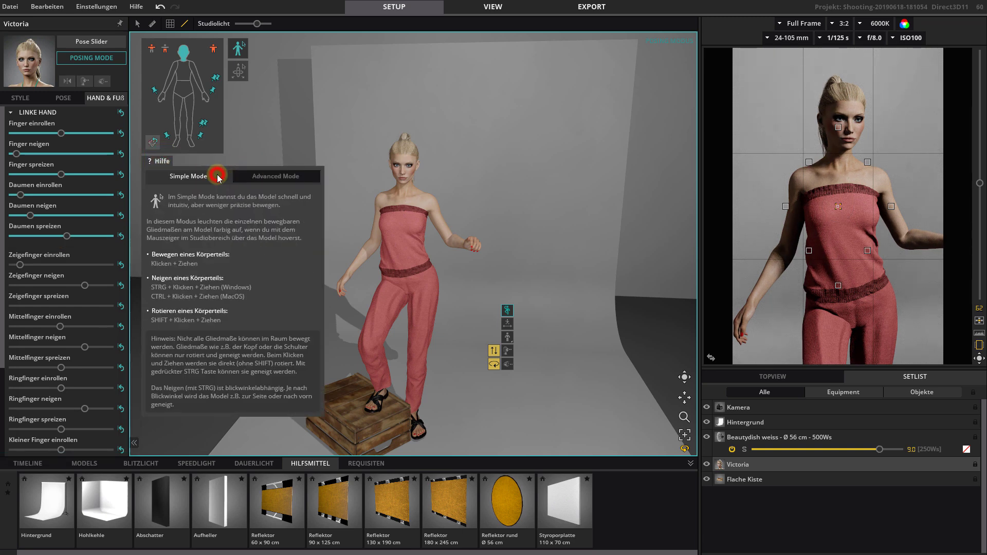
pyautogui.click(258, 150)
pyautogui.moveTo(274, 312); pyautogui.dragTo(464, 290, button='right')
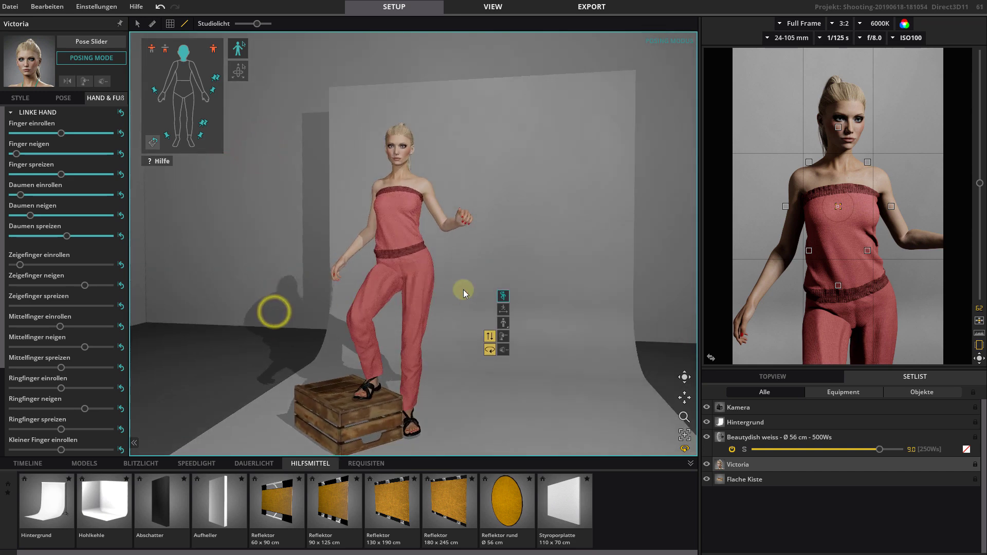
pyautogui.click(503, 296)
# Add a Reflektor M Ø 23cm / T 18cm flash beside the backdrop at about X 2.16 m, Y 1.70 m.
pyautogui.click(133, 463)
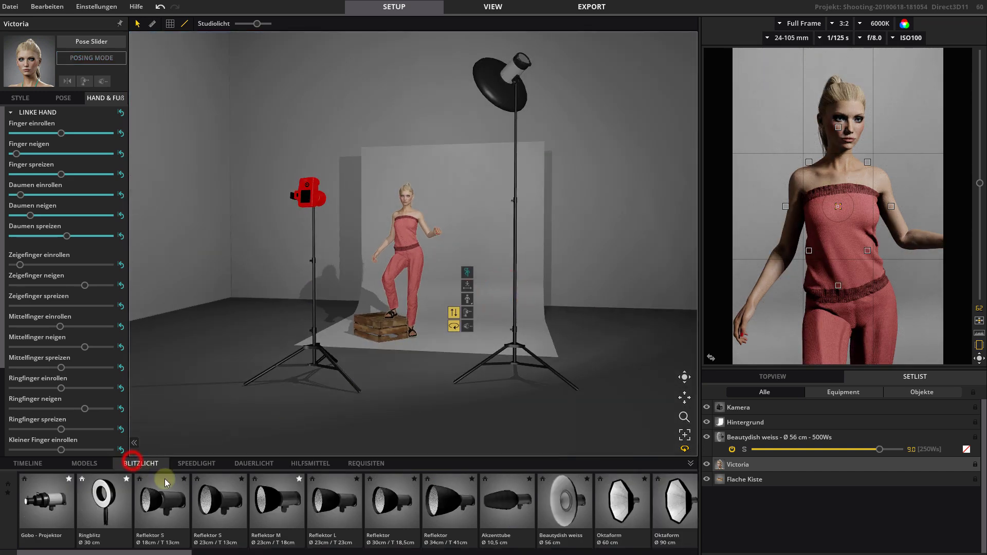
pyautogui.moveTo(498, 408); pyautogui.dragTo(495, 443, button='right')
pyautogui.moveTo(282, 517); pyautogui.dragTo(257, 383)
pyautogui.moveTo(390, 470); pyautogui.dragTo(306, 292)
pyautogui.moveTo(234, 365); pyautogui.dragTo(284, 387, button='right')
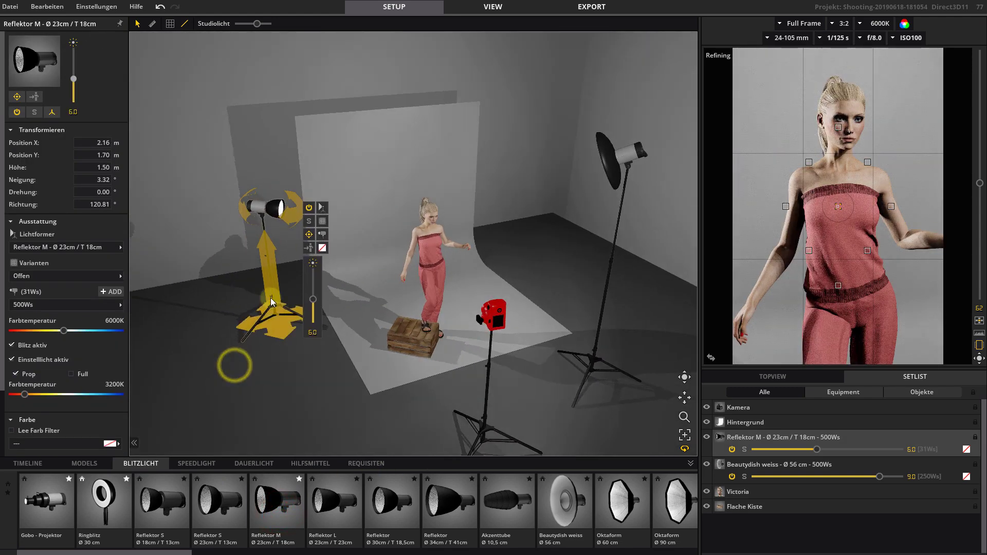
# Raise the Reflektor M flash to 1.95 m, tilt its head downward and move its stand to about X 2.24 m, Y 1.41 m.
pyautogui.moveTo(270, 297); pyautogui.dragTo(279, 251)
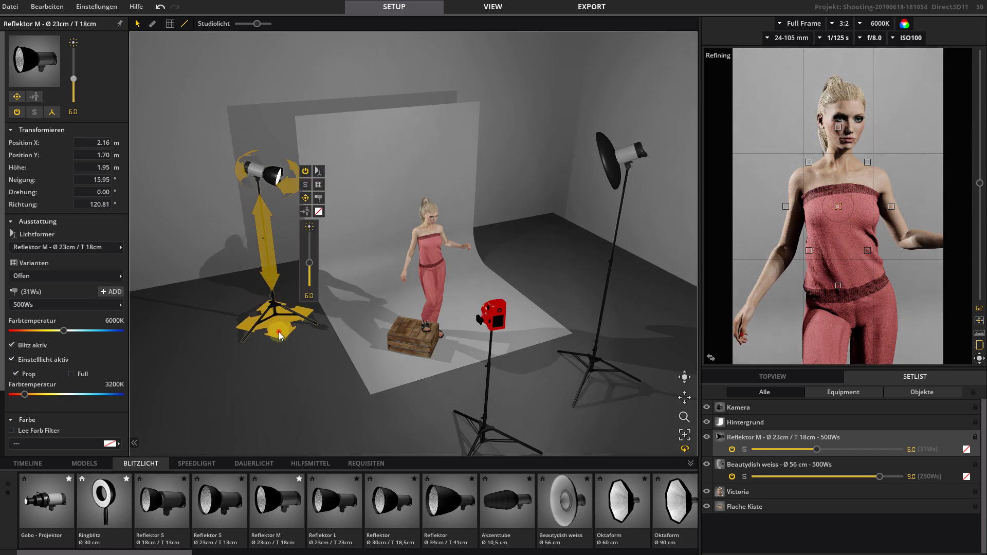
pyautogui.moveTo(267, 335); pyautogui.dragTo(279, 335)
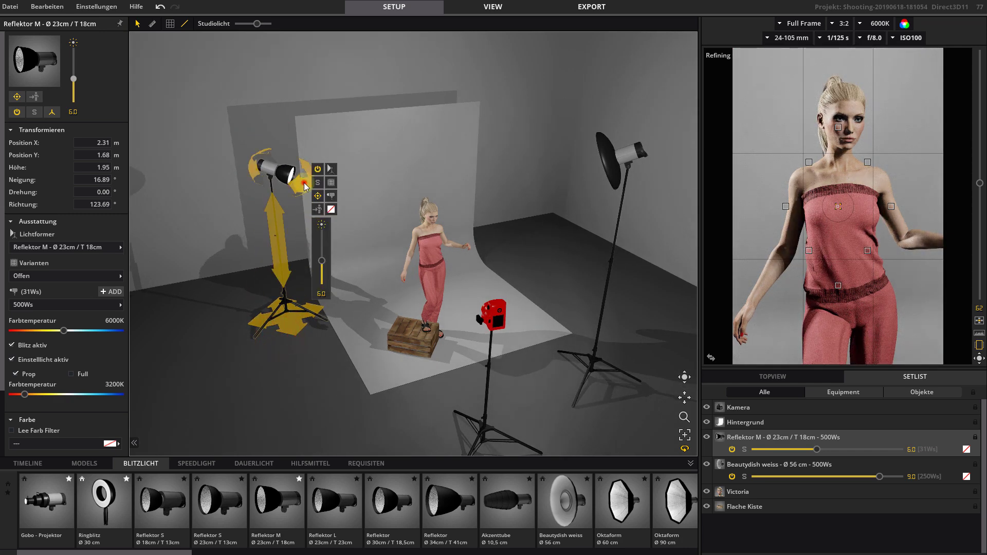
pyautogui.moveTo(306, 187); pyautogui.dragTo(285, 169)
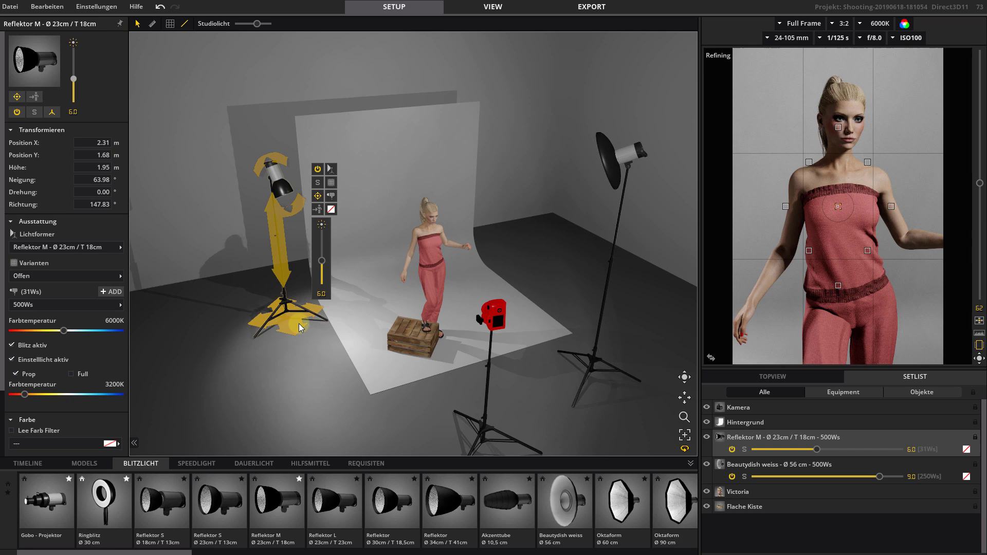
pyautogui.moveTo(298, 323)
pyautogui.mouseDown()
pyautogui.moveTo(279, 396)
pyautogui.moveTo(308, 299)
pyautogui.moveTo(251, 382)
pyautogui.moveTo(285, 314)
pyautogui.mouseUp()
# Align the Reflektor M flash automatically to the model and move its stand to about X 2.35 m, Y 1.71 m.
pyautogui.scroll(1, 251, 360)
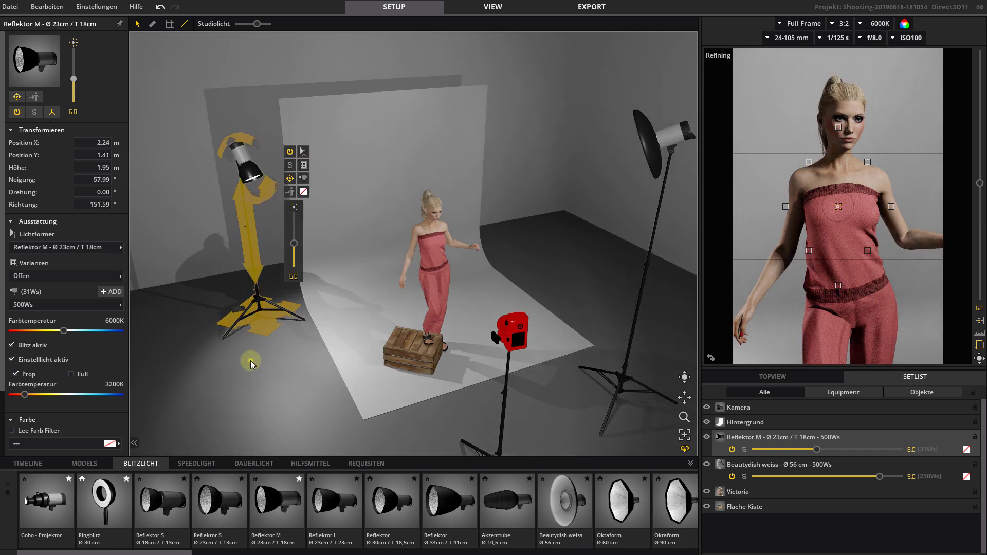
pyautogui.moveTo(251, 361); pyautogui.dragTo(253, 346)
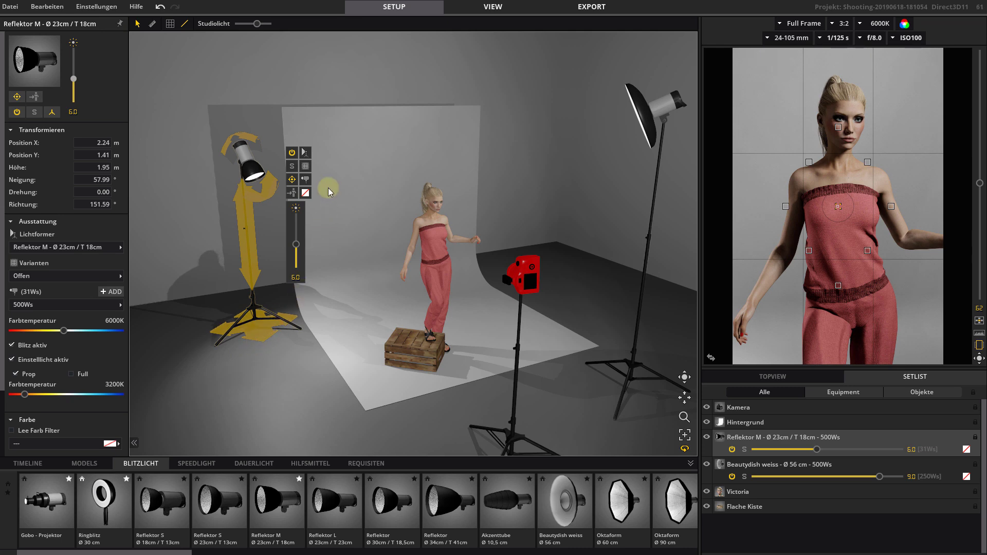
pyautogui.click(291, 195)
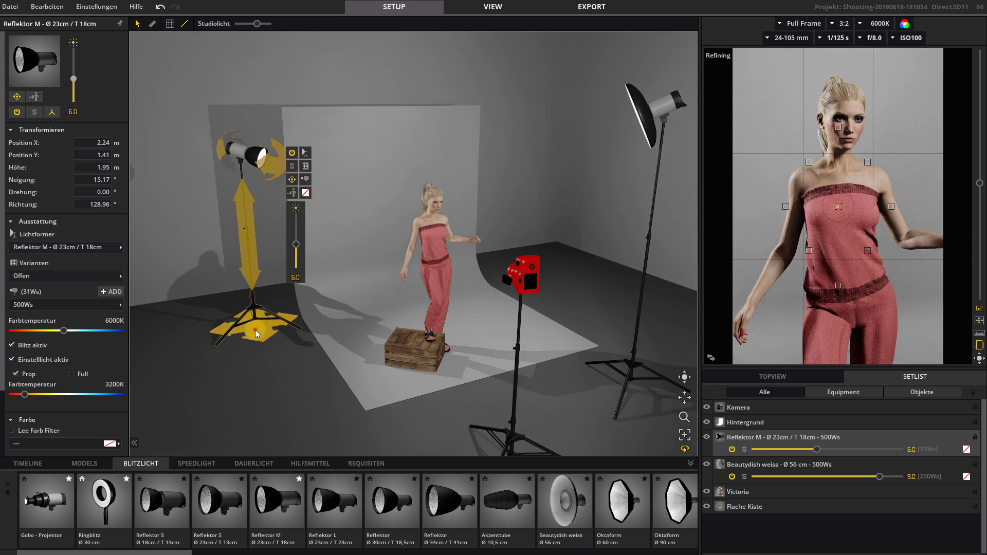
pyautogui.moveTo(252, 424); pyautogui.dragTo(271, 342)
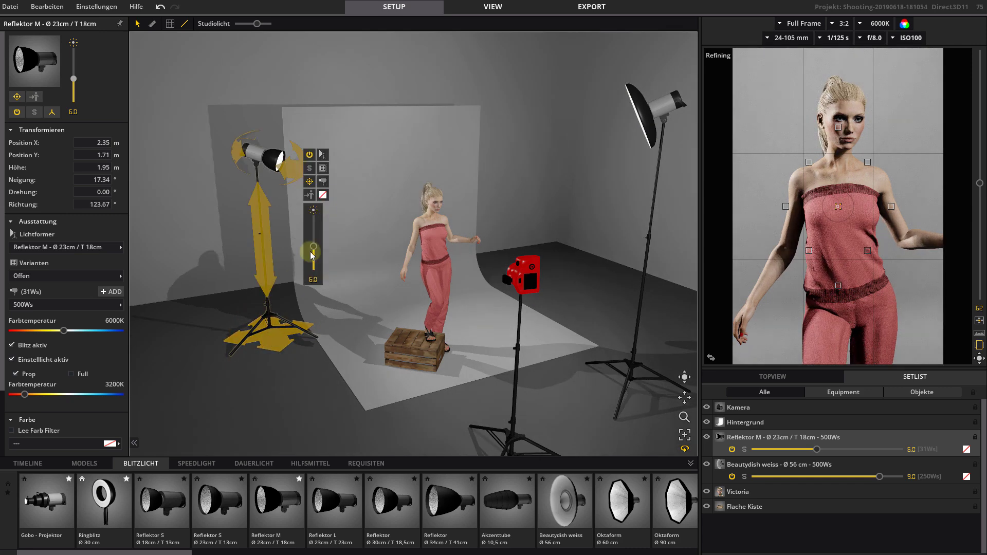
# Try other light shapers on the new flash, including Beautydish weiss Ø 56 cm, and restore the Reflektor M.
pyautogui.click(323, 154)
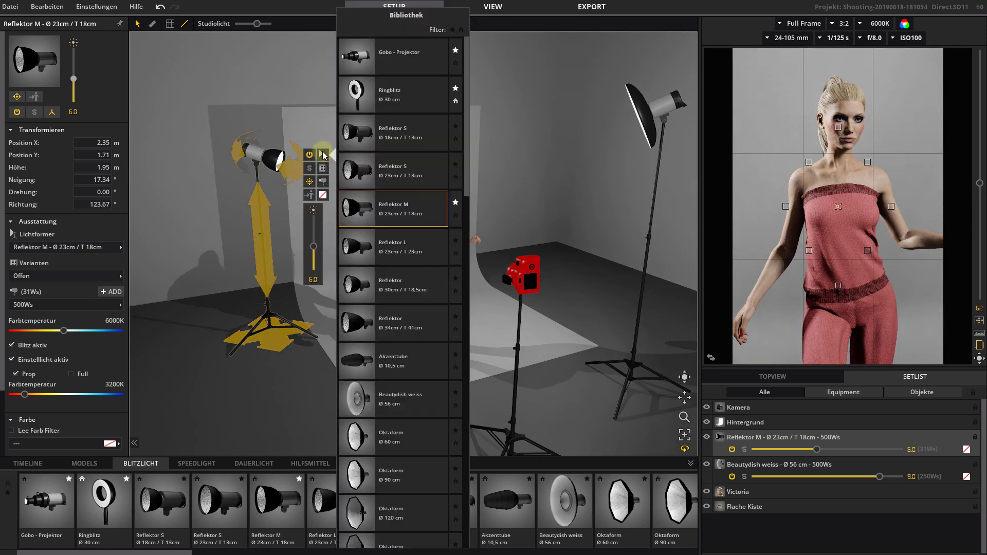
pyautogui.click(362, 378)
pyautogui.click(360, 398)
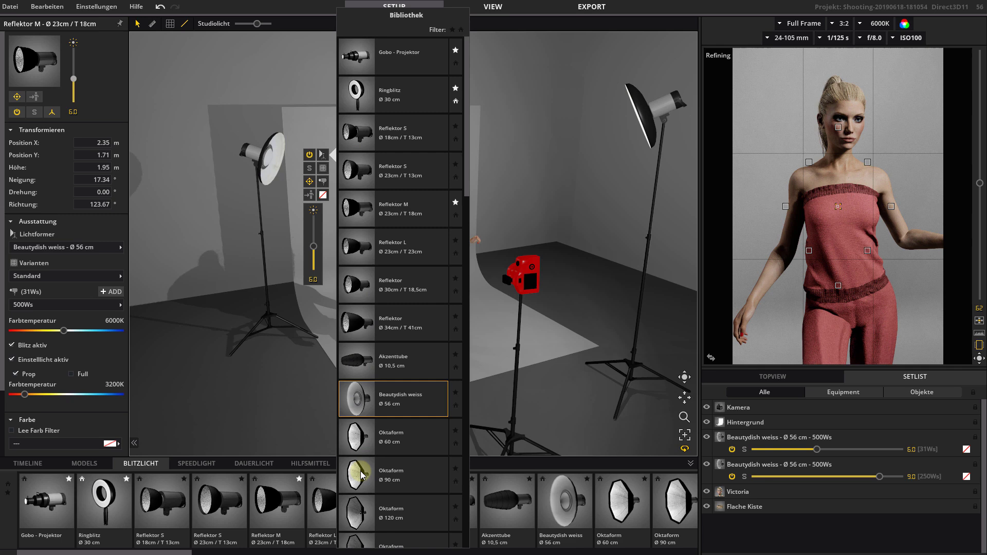
pyautogui.click(360, 501)
pyautogui.click(354, 208)
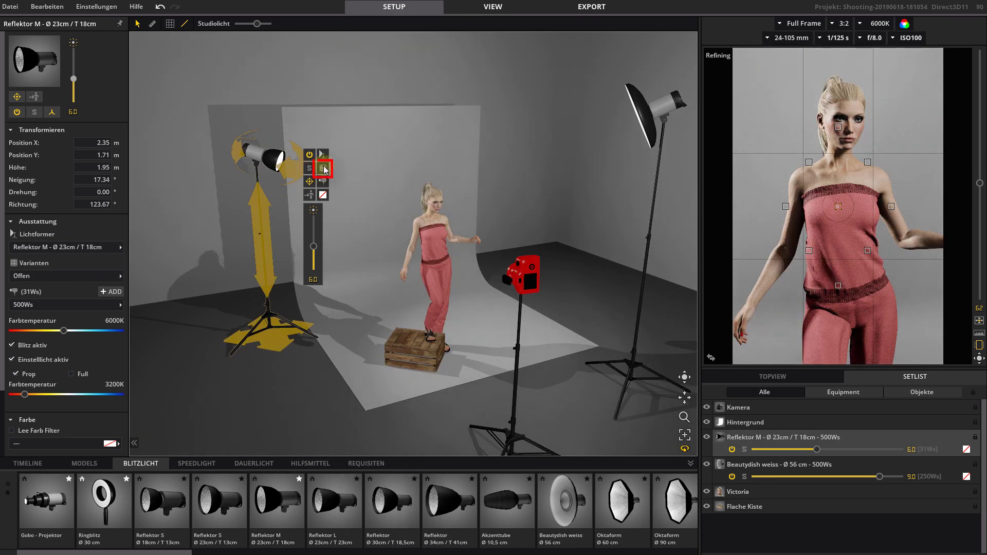
# Try the honeycomb variants on the Reflektor M flash and fit Wabe 4 | 40°.
pyautogui.click(322, 169)
pyautogui.click(355, 142)
pyautogui.click(353, 172)
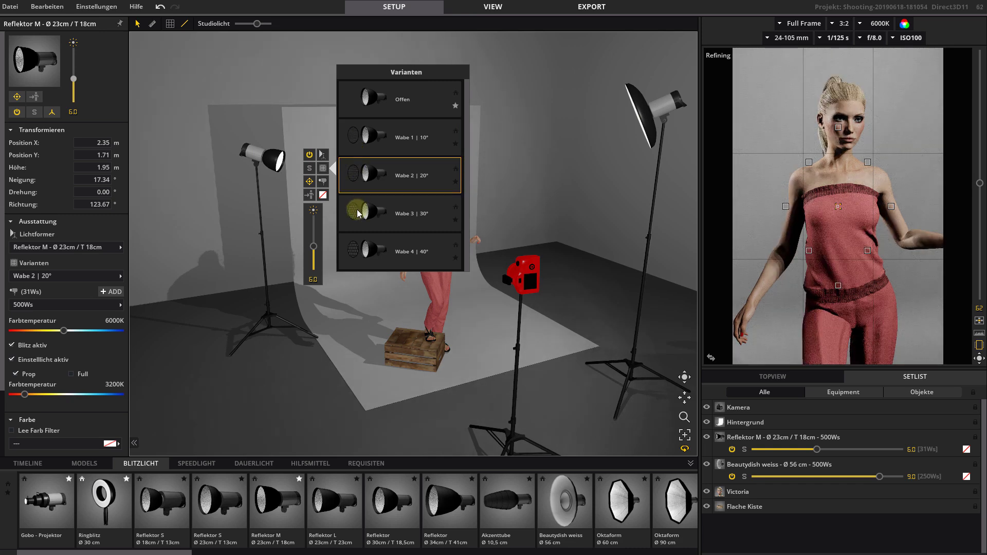
pyautogui.click(357, 212)
pyautogui.click(358, 250)
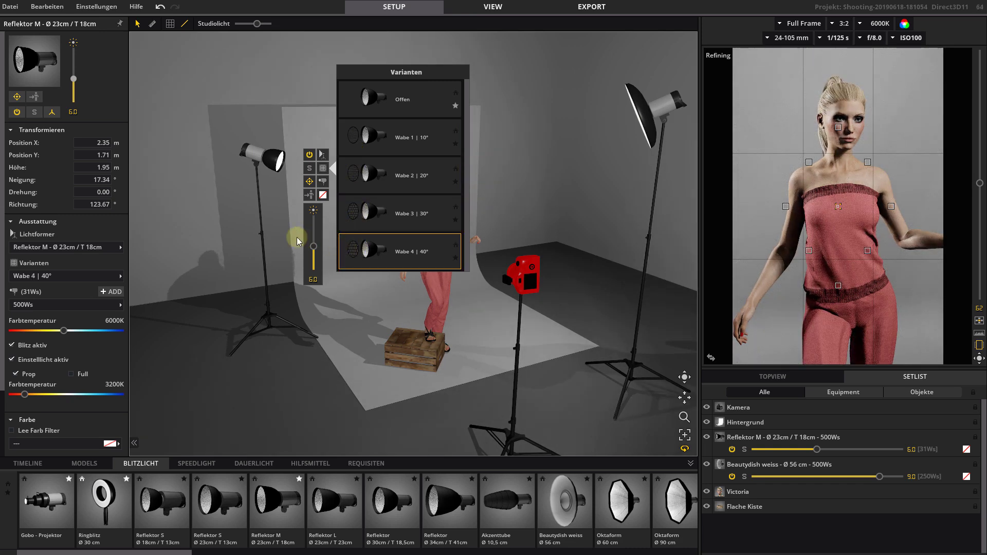
# Try the 1000Ws and 250Ws flash heads on the Reflektor M flash and return to 500Ws.
pyautogui.click(323, 182)
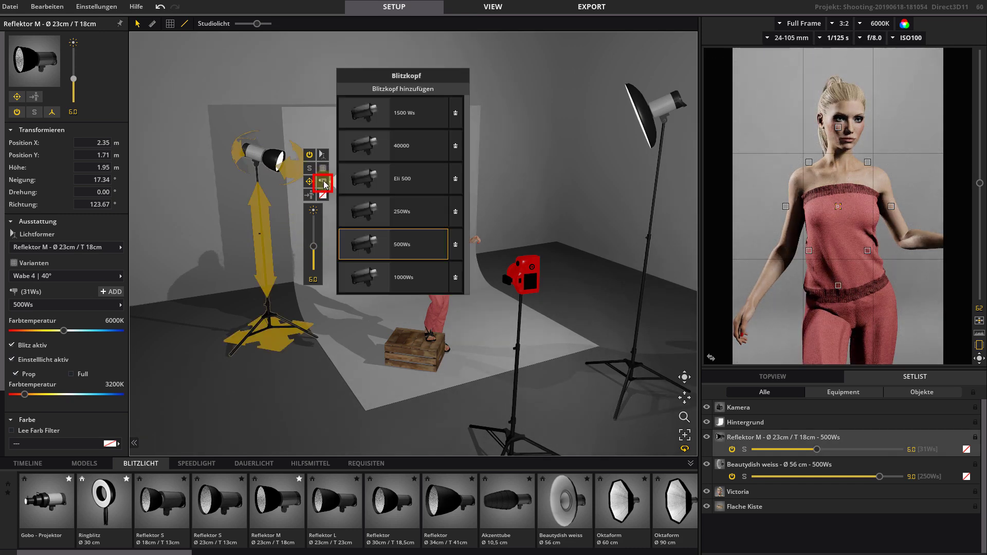
pyautogui.click(374, 273)
pyautogui.click(366, 212)
pyautogui.click(366, 237)
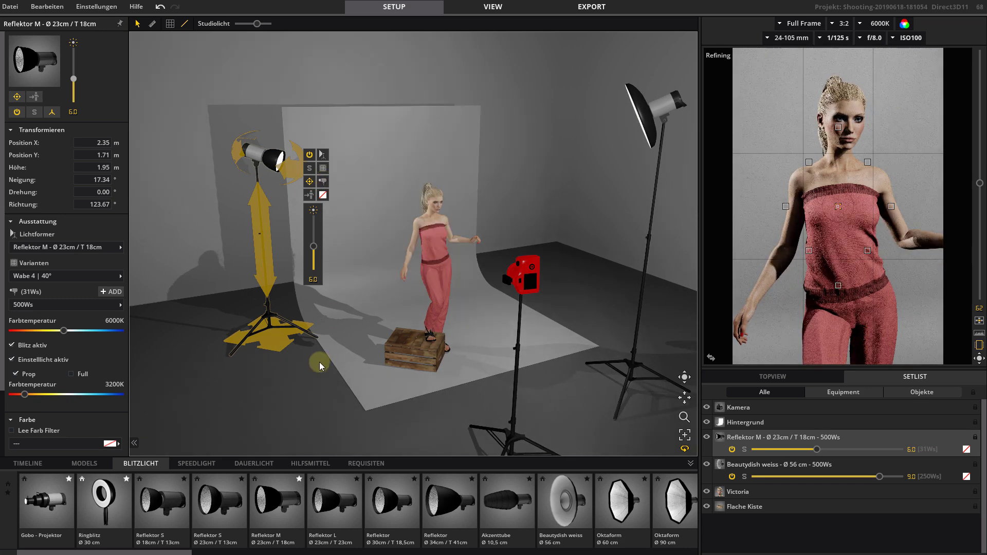
# Try the 323 Jade colour filter on the Reflektor M flash and discard it.
pyautogui.click(327, 193)
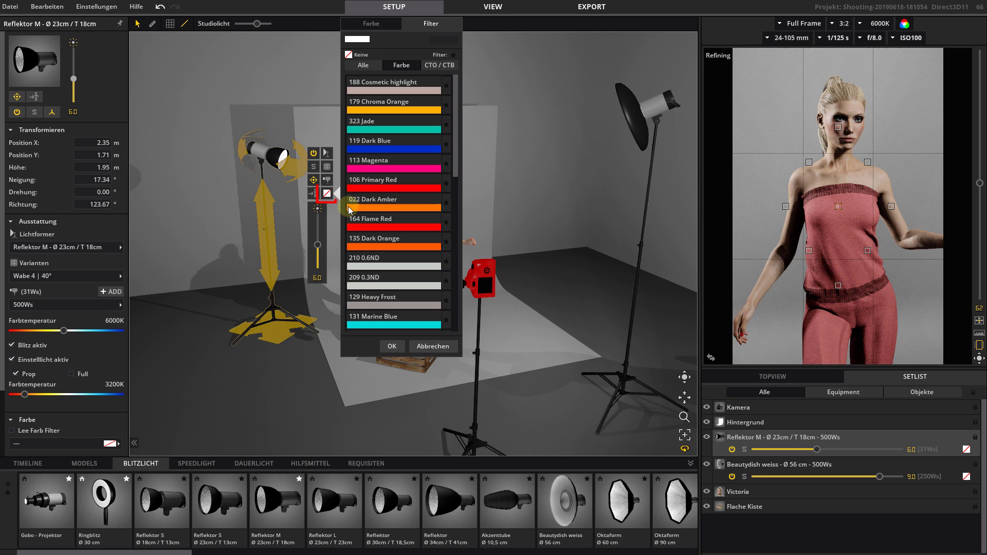
pyautogui.click(376, 127)
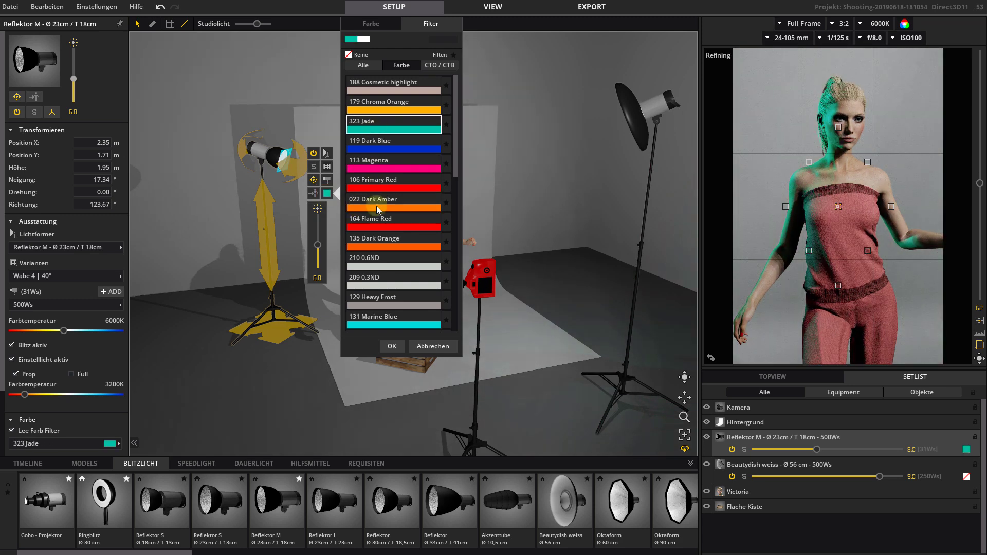
pyautogui.click(433, 346)
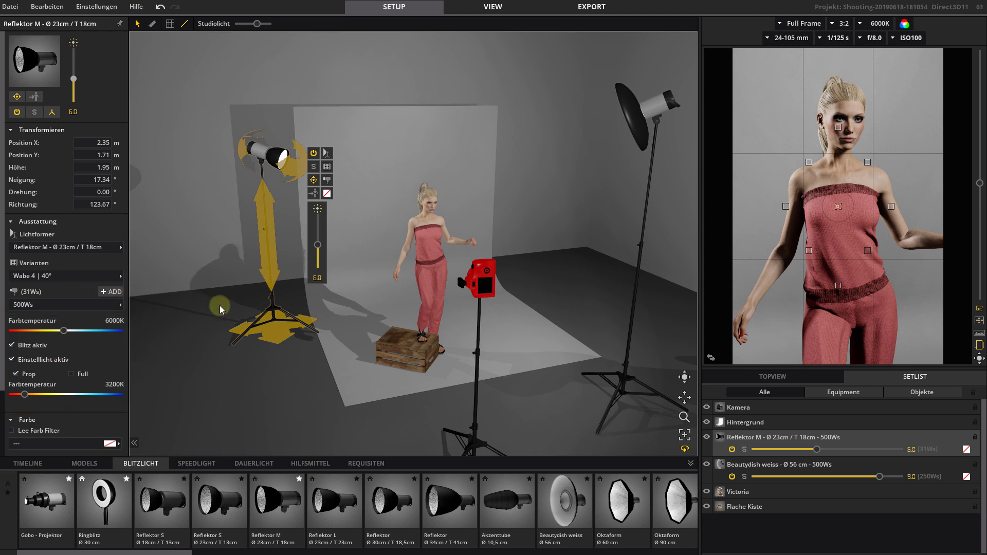
# Set the backdrop's colour to 39 Smoke Grey from the Colorama range.
pyautogui.moveTo(220, 309); pyautogui.dragTo(227, 352)
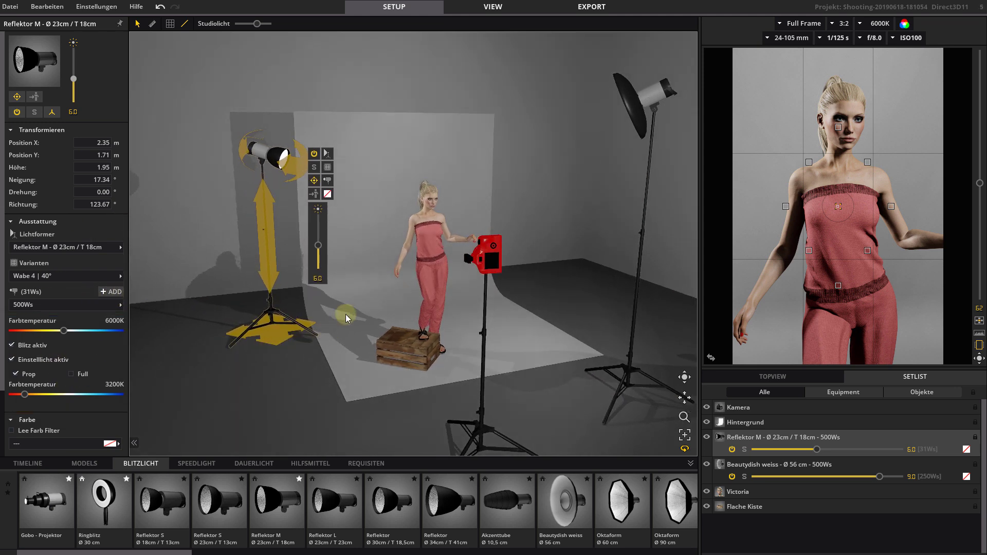
pyautogui.click(368, 239)
pyautogui.click(122, 311)
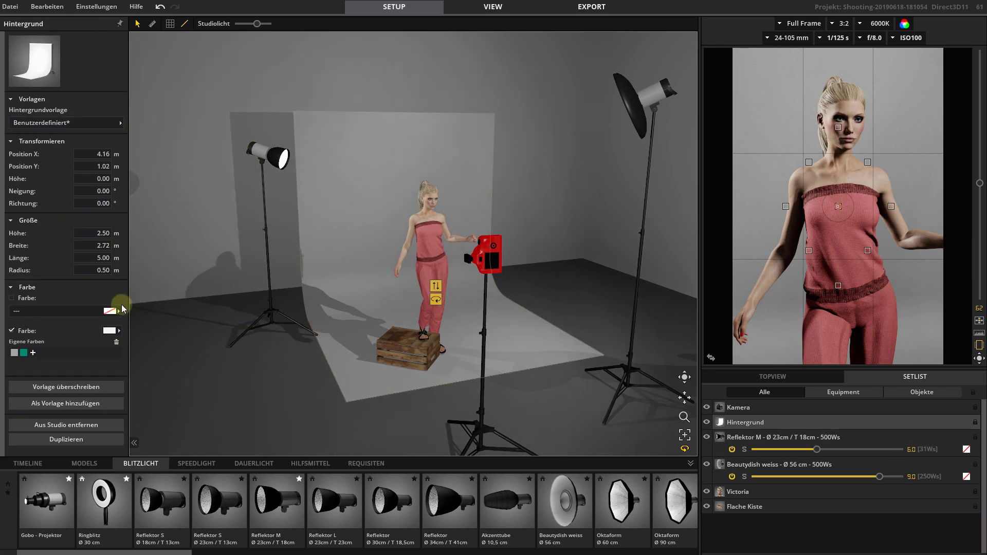
pyautogui.scroll(-5, 175, 357)
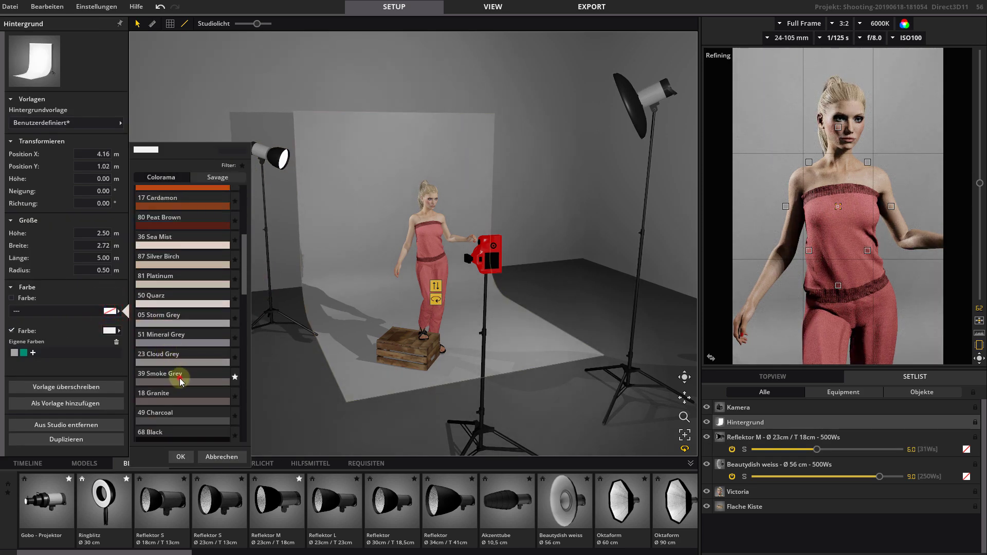
pyautogui.click(180, 378)
pyautogui.click(180, 457)
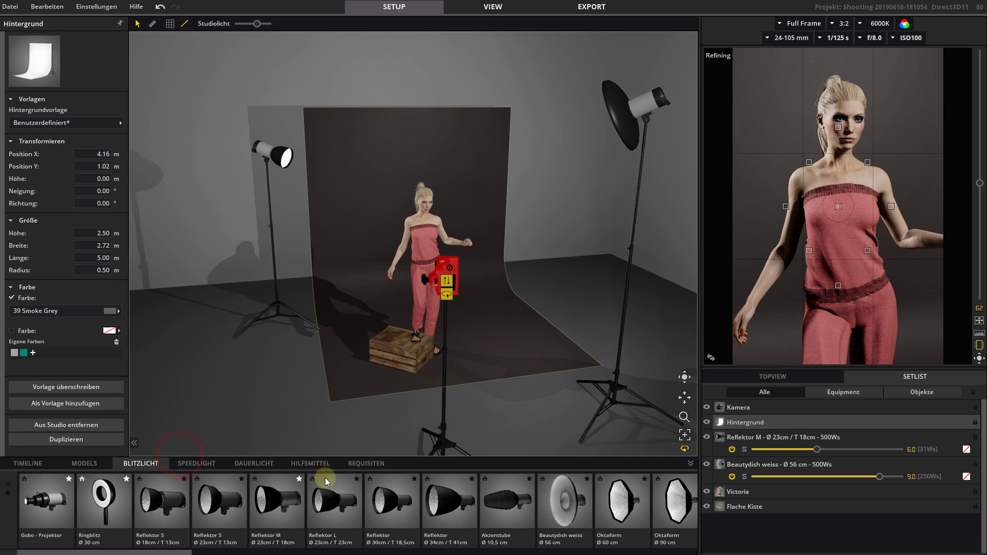
# Add an Akzenttube Ø 10,5 cm flash beside the camera and reframe the shot at 35 mm to show Victoria full-length with the crate.
pyautogui.moveTo(507, 514); pyautogui.dragTo(263, 428)
pyautogui.moveTo(232, 250); pyautogui.dragTo(385, 238)
pyautogui.moveTo(549, 340); pyautogui.dragTo(519, 404)
pyautogui.moveTo(869, 317); pyautogui.dragTo(861, 174, button='right')
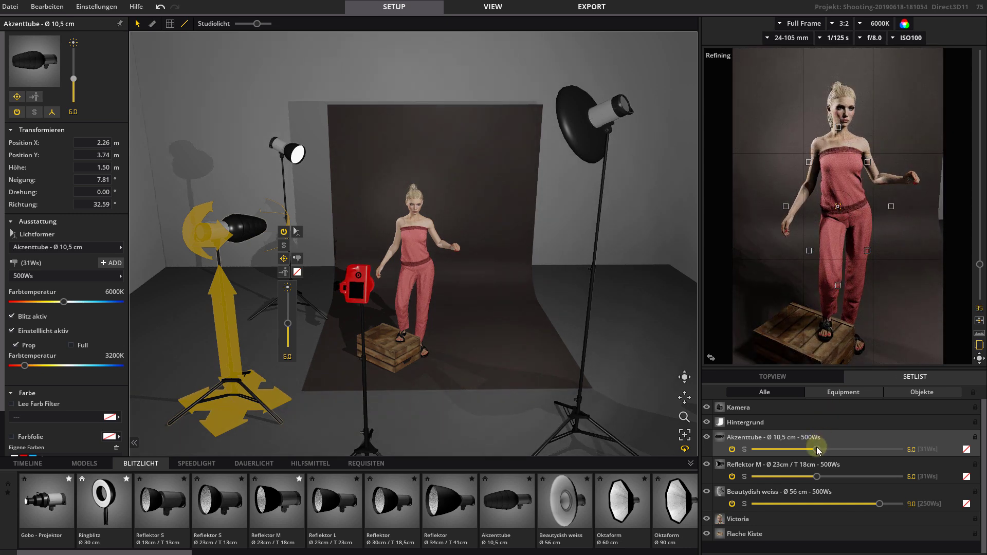
# Set the Akzenttube's power to 7.7, move it to about X 1.95 m, Y 4.26 m and adjust its aim to direction 33.73°.
pyautogui.moveTo(816, 450); pyautogui.dragTo(852, 450)
pyautogui.moveTo(253, 401); pyautogui.dragTo(197, 437)
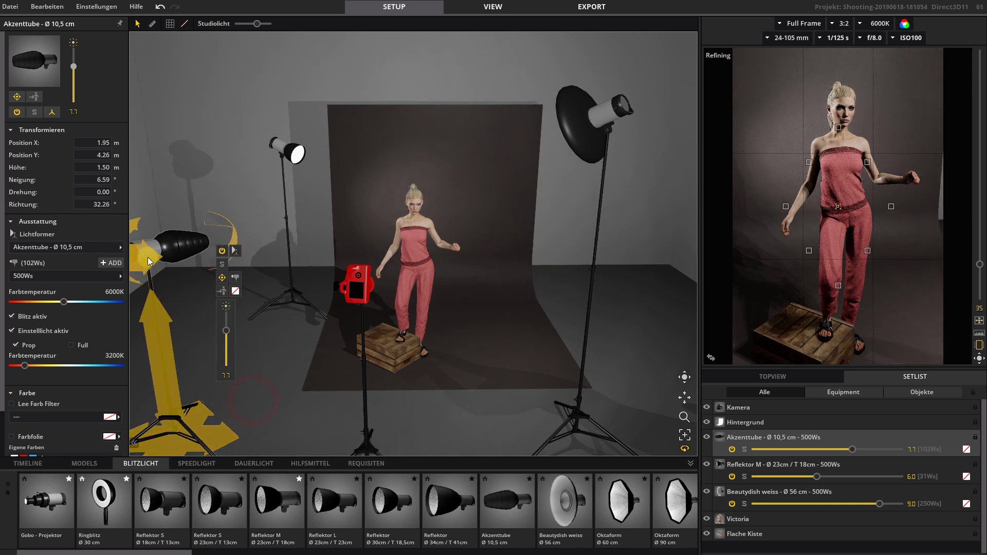
pyautogui.moveTo(148, 258); pyautogui.dragTo(151, 273)
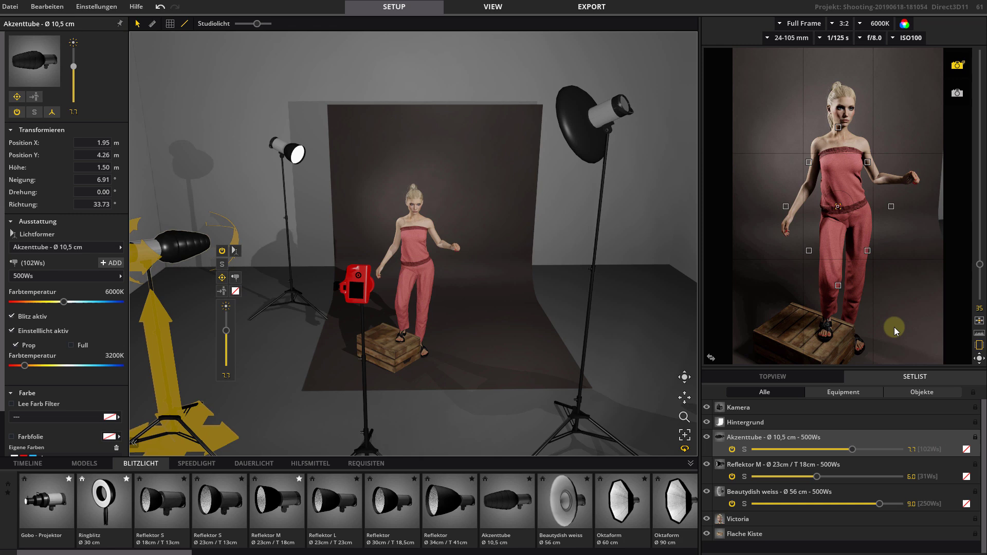
# Check each flash's individual effect by soloing and unsoloing the Akzenttube, Reflektor M and Beautydish in turn.
pyautogui.scroll(-2, 605, 372)
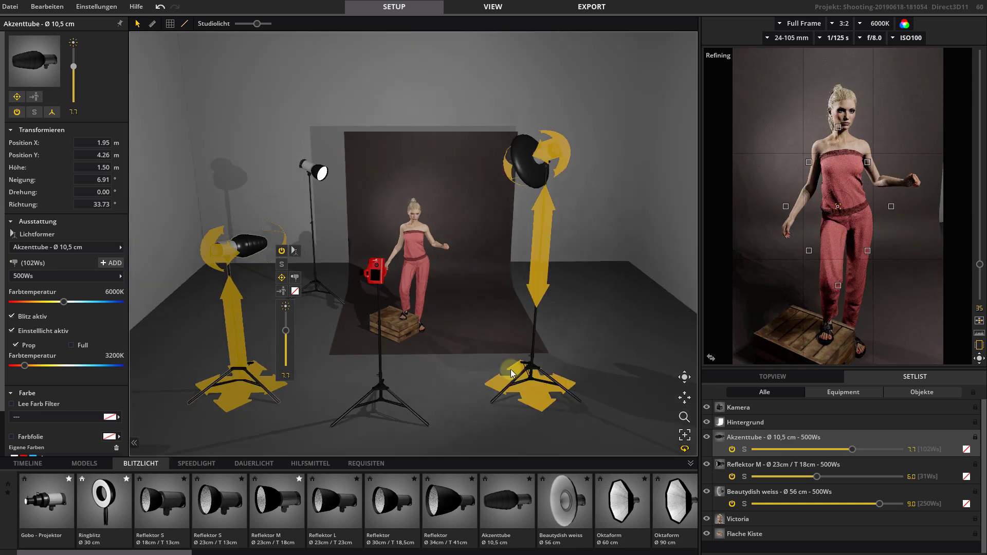
pyautogui.click(744, 450)
pyautogui.click(744, 450)
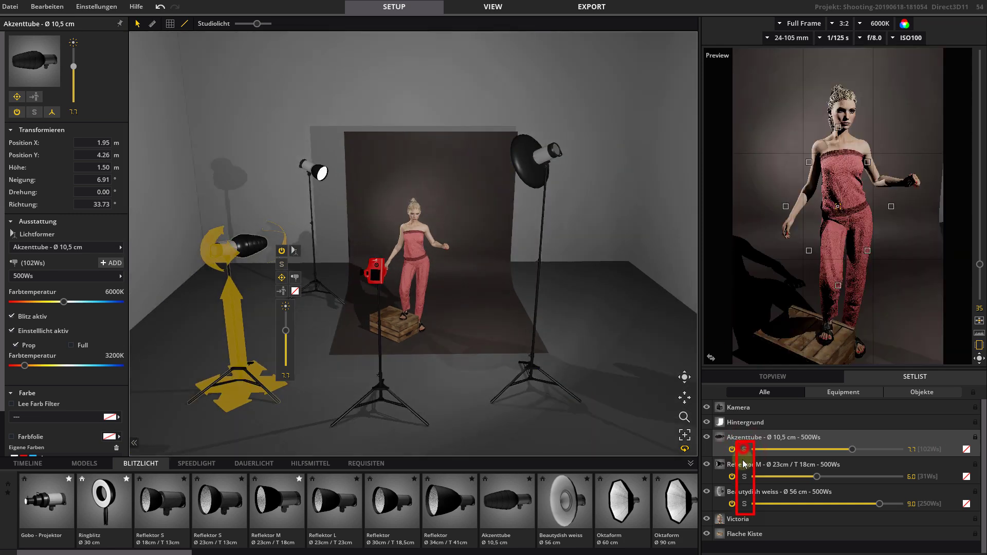
pyautogui.click(745, 478)
pyautogui.click(744, 477)
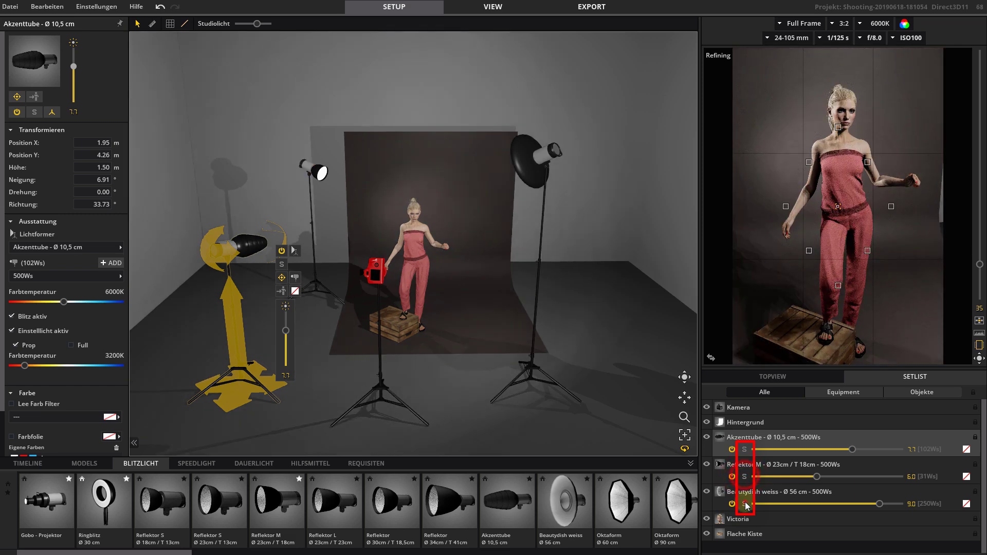
pyautogui.click(744, 504)
pyautogui.click(745, 504)
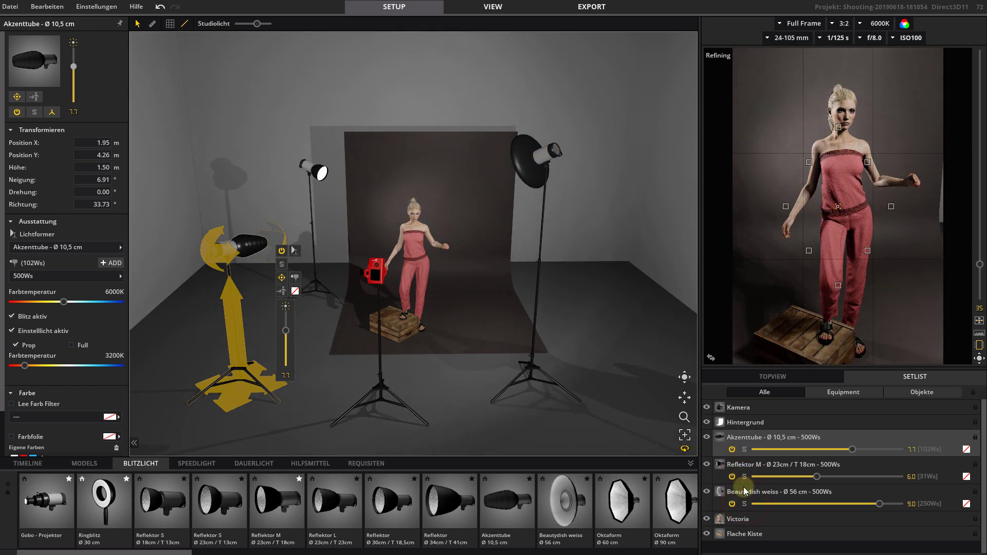
# Hide the Akzenttube in the set list and show it again, and hide the Beautydish.
pyautogui.click(707, 437)
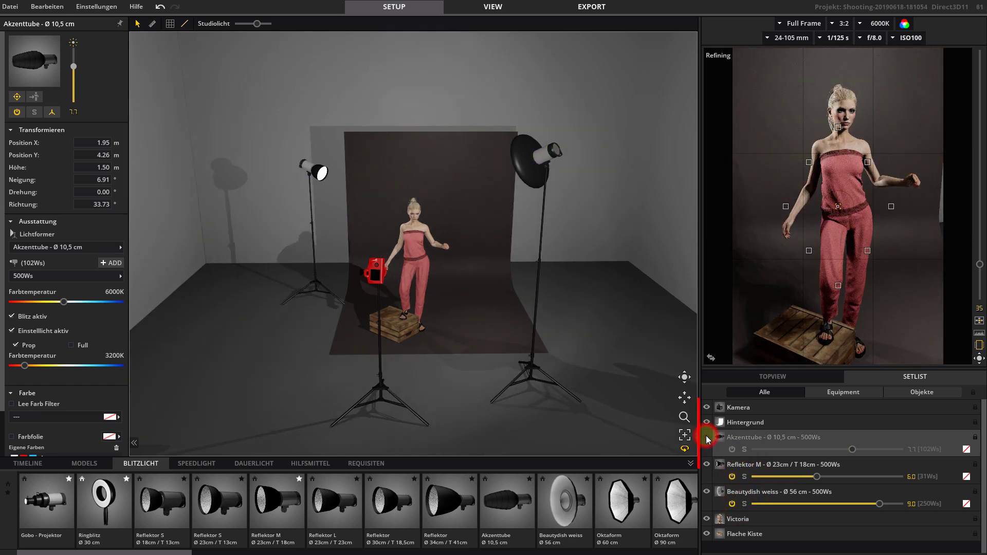
pyautogui.click(706, 436)
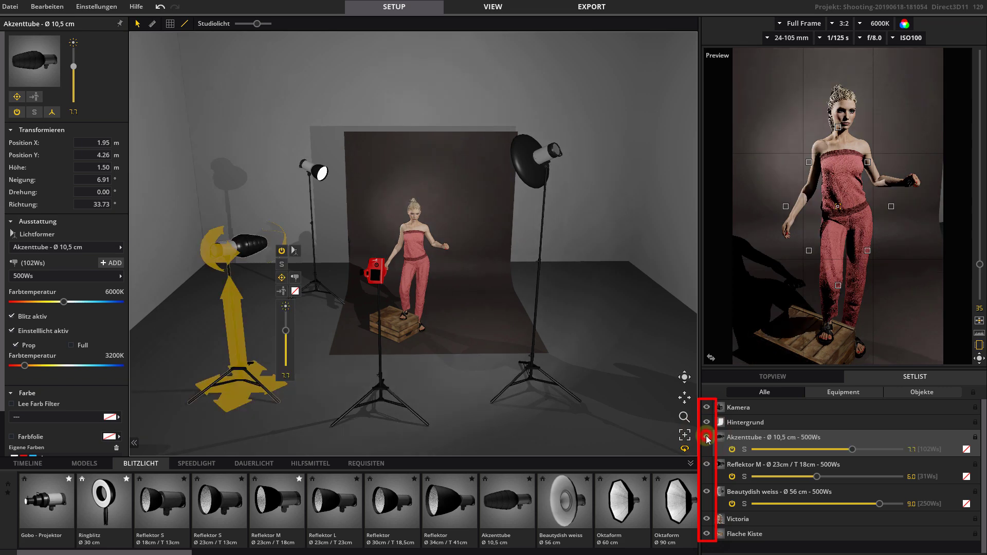
pyautogui.click(708, 493)
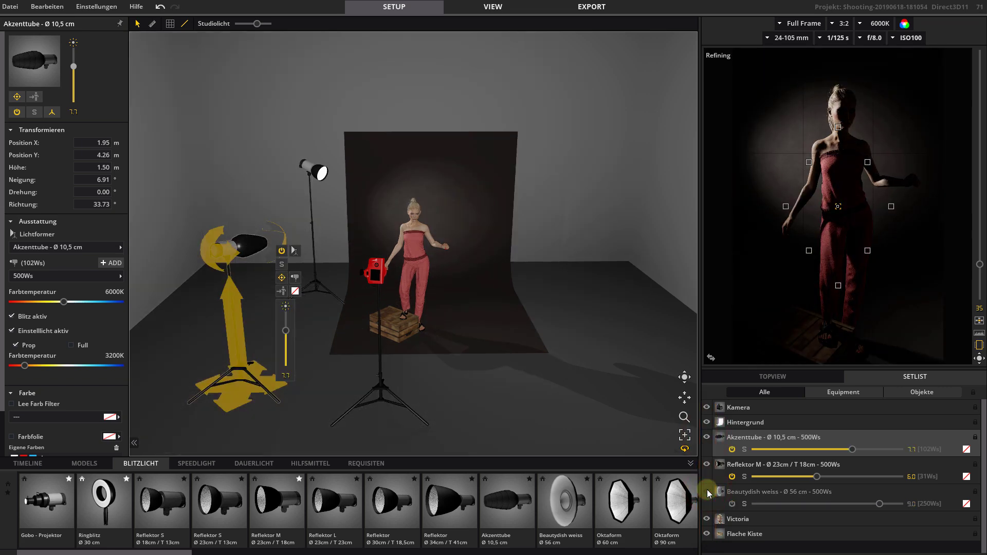
# Show the Beautydish again in the set list and try a shutter speed of 1/50 s before setting it back to 1/125 s.
pyautogui.click(708, 491)
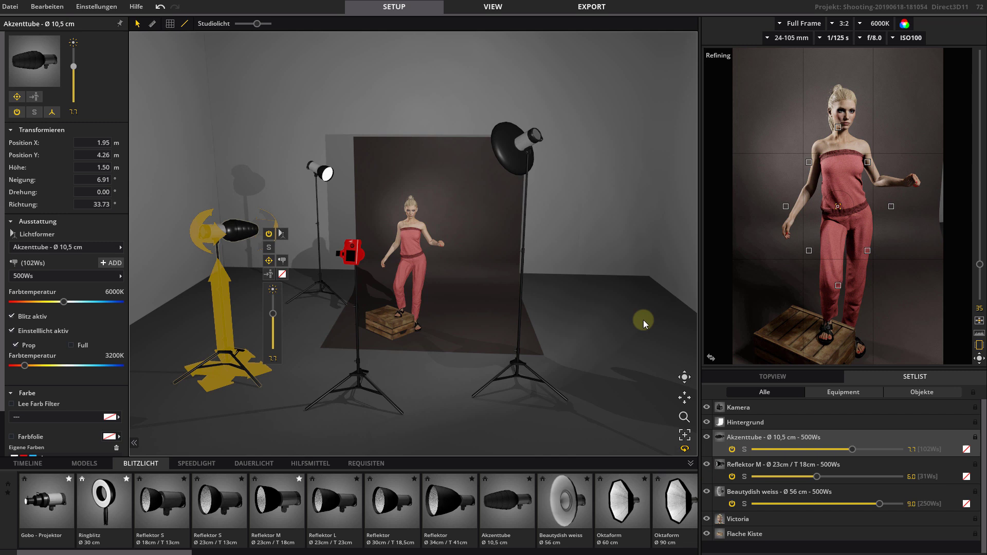
pyautogui.click(839, 38)
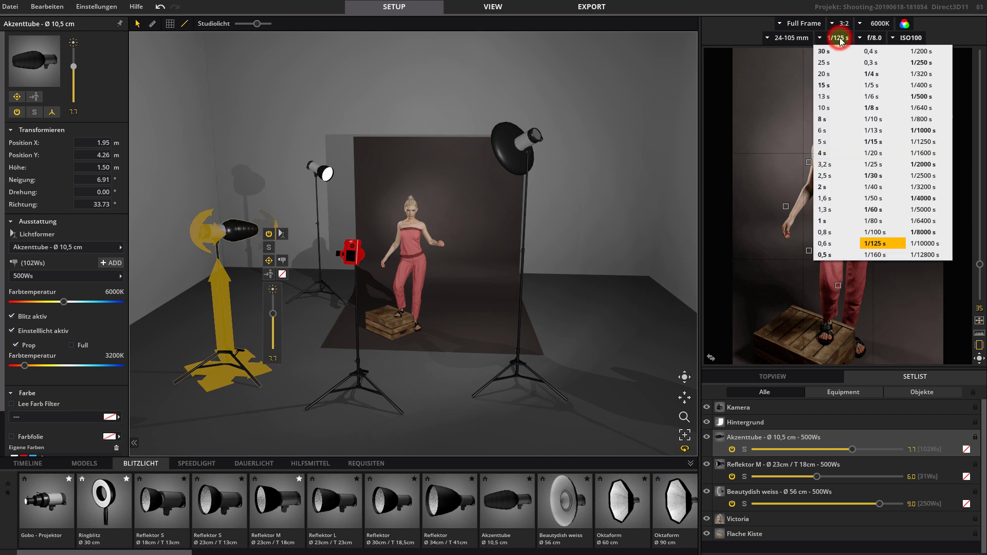
pyautogui.click(874, 221)
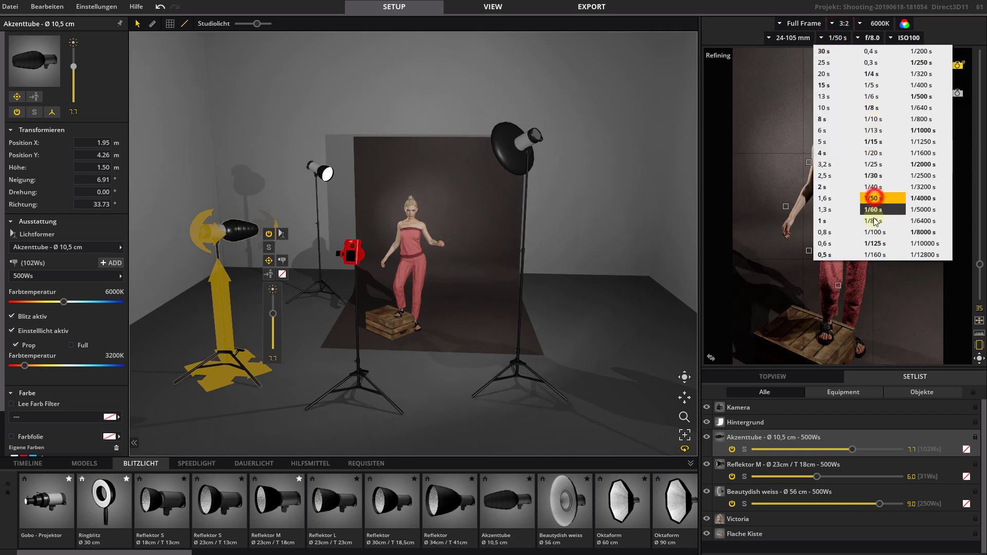
pyautogui.click(877, 245)
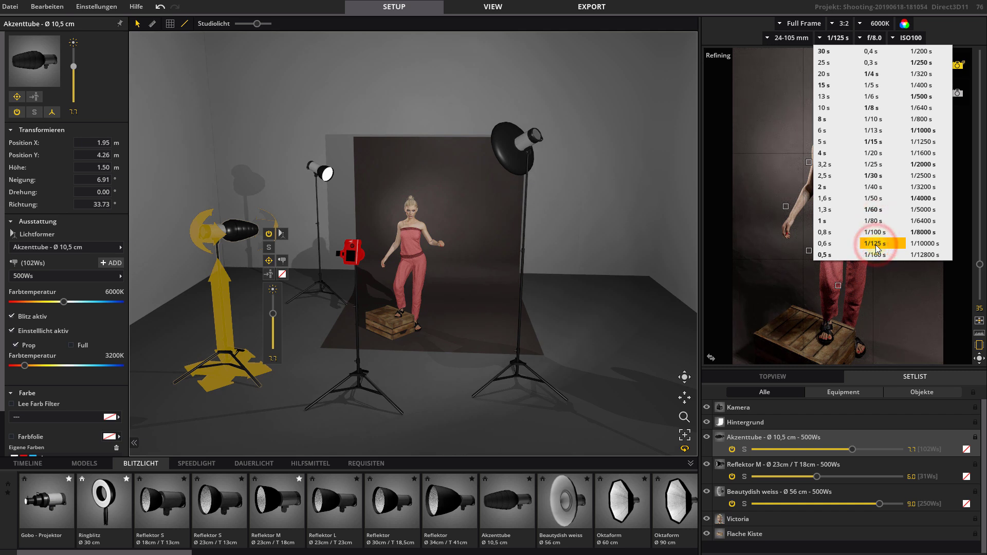
pyautogui.moveTo(613, 316); pyautogui.dragTo(609, 340)
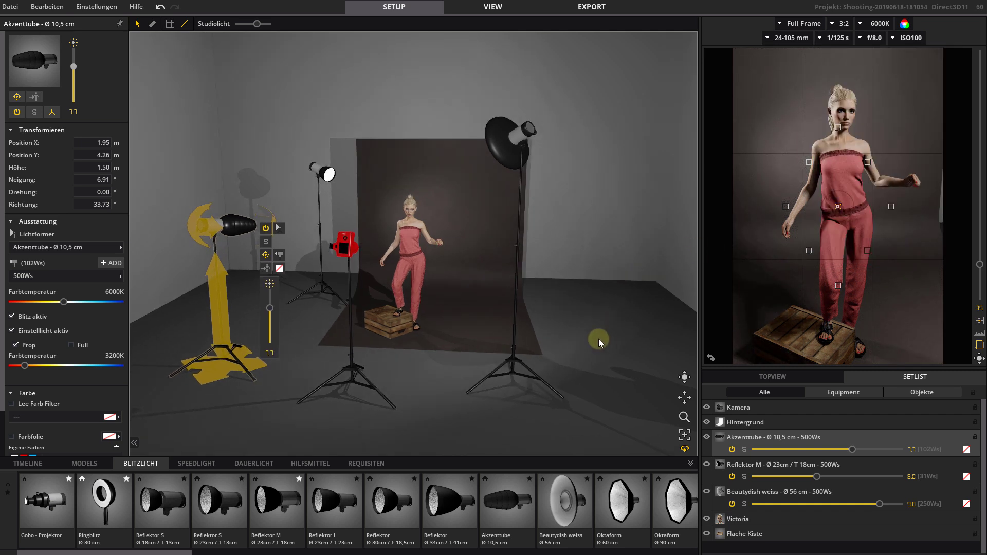
# Lower the camera to 1.35 m, move it to X 3.51 m, Y 5.00 m, zoom to 41 mm and snap the shot into the timeline.
pyautogui.click(360, 403)
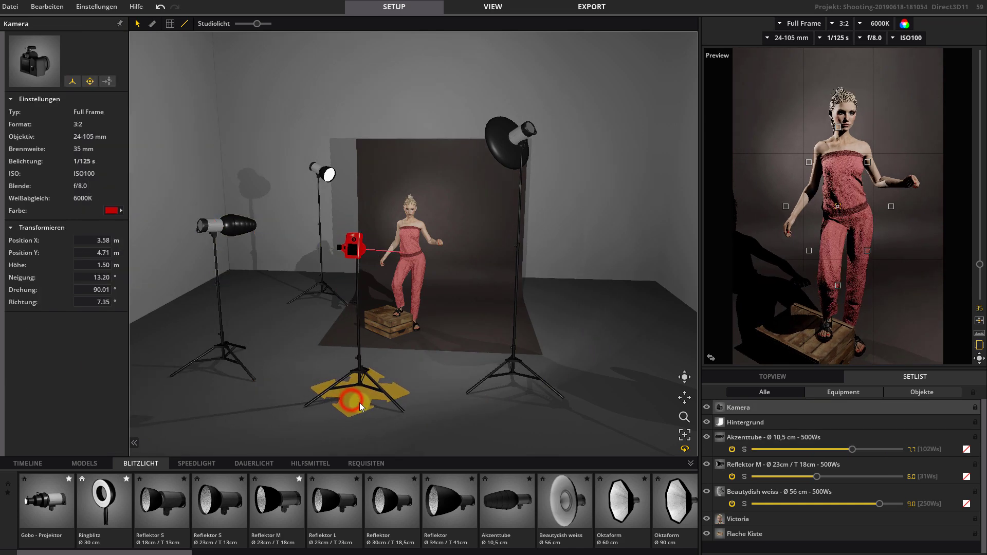
pyautogui.moveTo(351, 334); pyautogui.dragTo(351, 350)
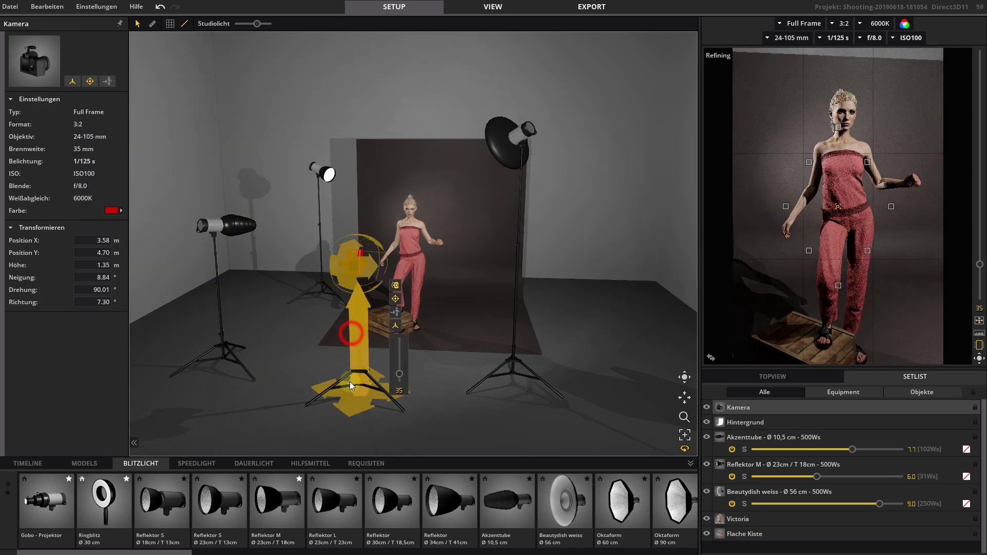
pyautogui.moveTo(350, 407); pyautogui.dragTo(339, 425)
pyautogui.moveTo(340, 287); pyautogui.dragTo(343, 279)
pyautogui.scroll(3, 919, 208)
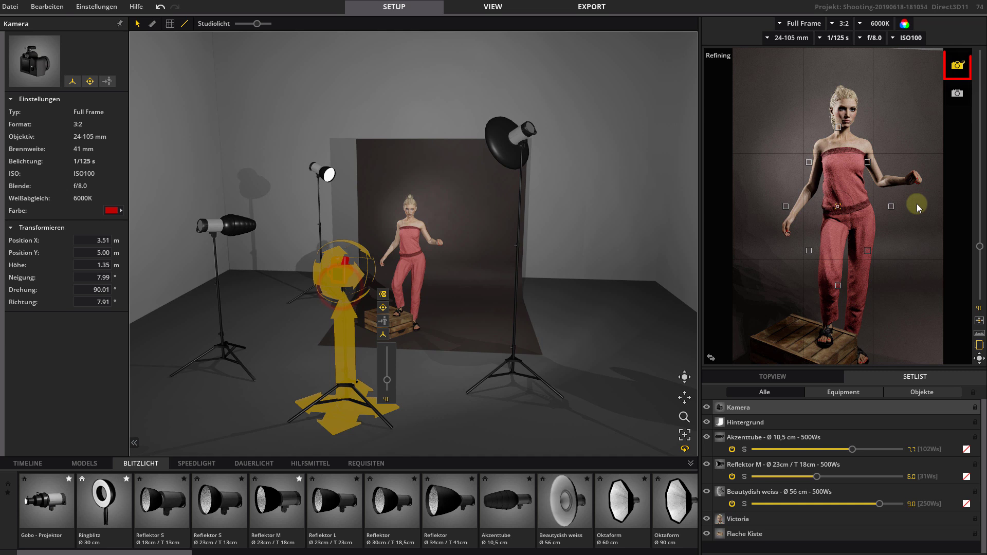
pyautogui.click(31, 464)
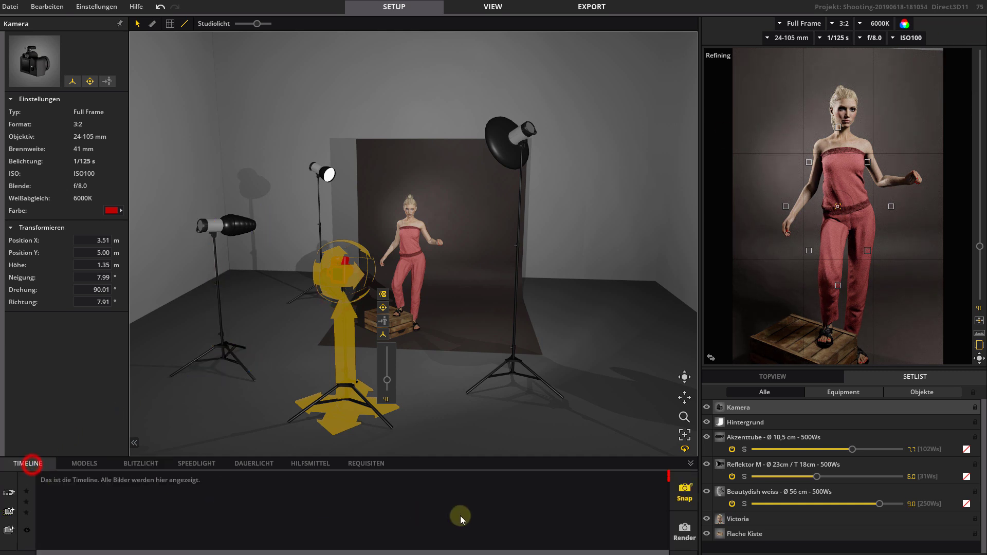
pyautogui.click(687, 491)
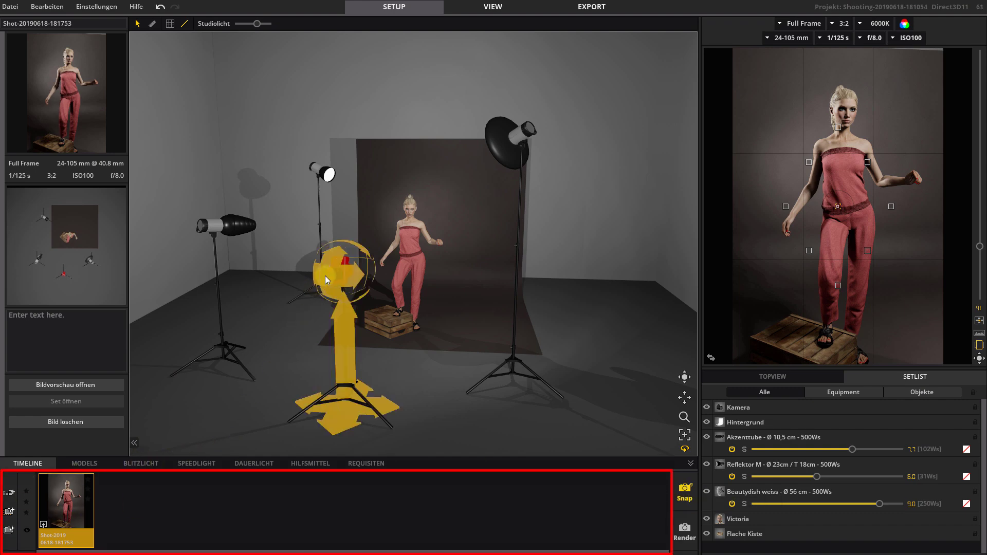
# Re-aim the camera to tilt 9.06° and direction 7.13°, render the shot and return to the studio setup.
pyautogui.click(338, 271)
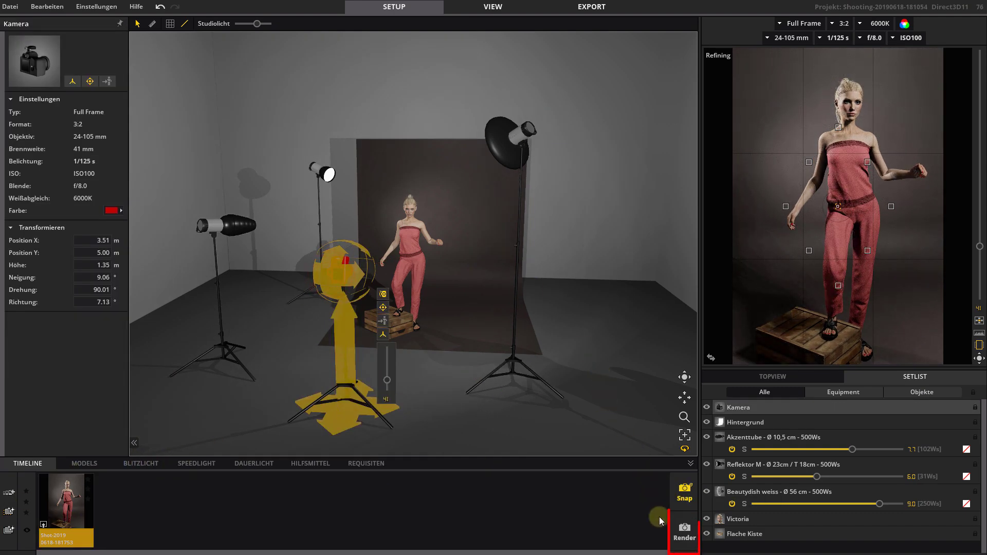
pyautogui.click(684, 529)
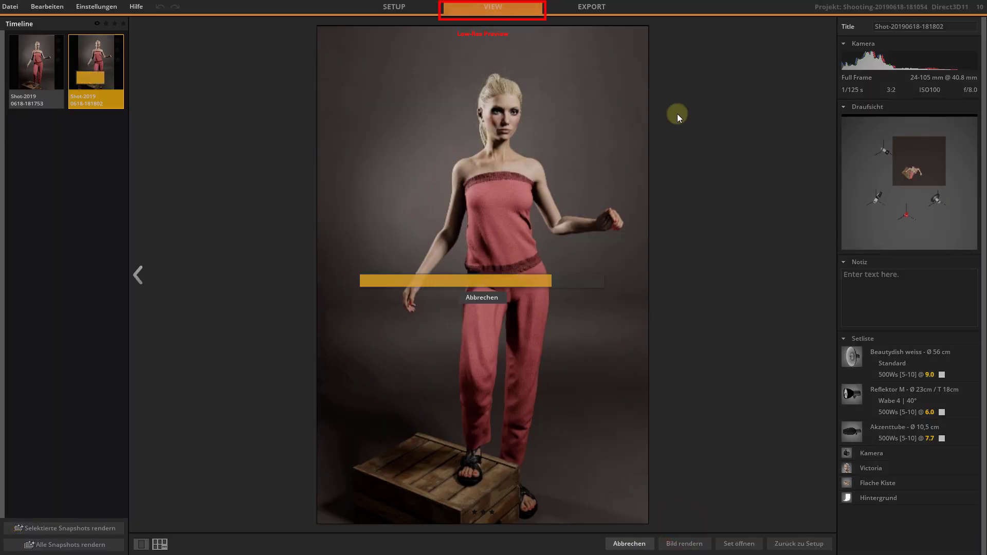
pyautogui.click(392, 7)
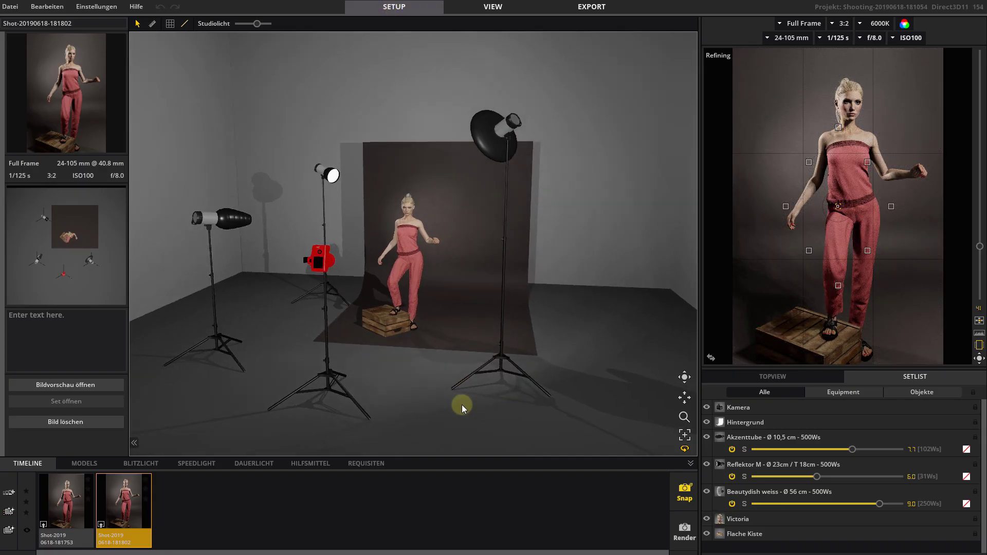
# Move the Beautydish to X 4.99 m, Y 4.49 m and take snapshots at focal lengths of 41 mm, 24 mm and 45 mm.
pyautogui.moveTo(512, 391); pyautogui.dragTo(501, 386)
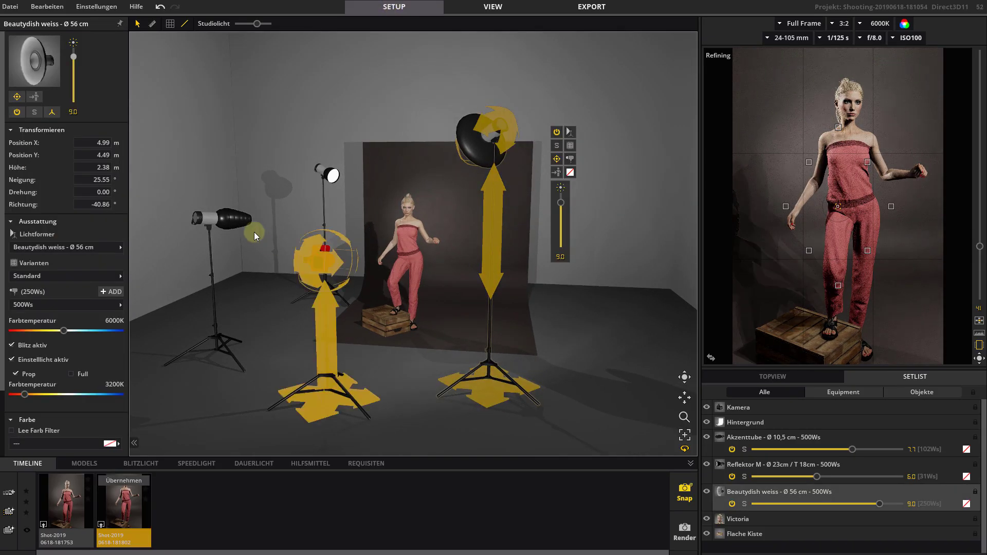
pyautogui.click(687, 493)
pyautogui.click(334, 325)
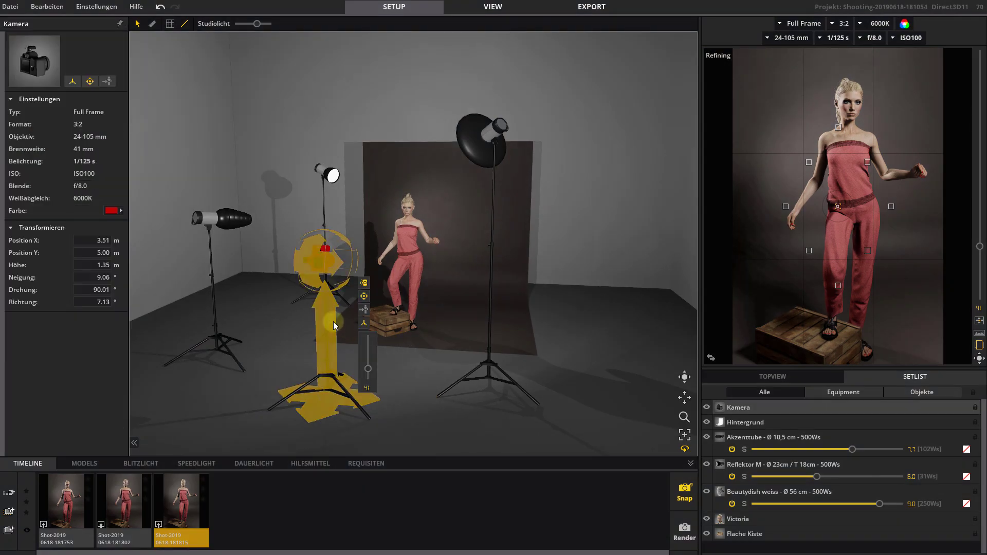
pyautogui.moveTo(366, 364)
pyautogui.mouseDown()
pyautogui.moveTo(369, 380)
pyautogui.moveTo(367, 366)
pyautogui.mouseUp()
pyautogui.click(685, 489)
pyautogui.click(335, 355)
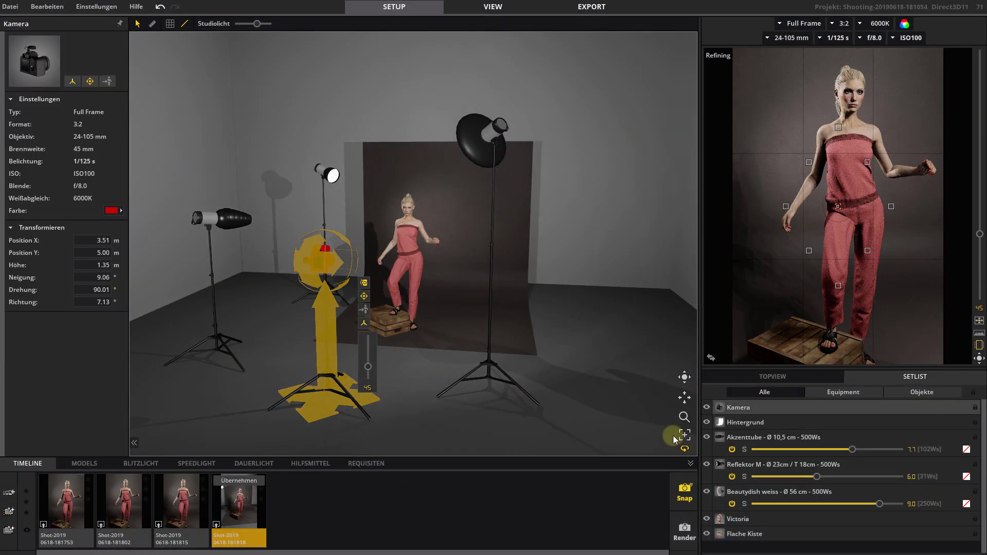
pyautogui.click(688, 493)
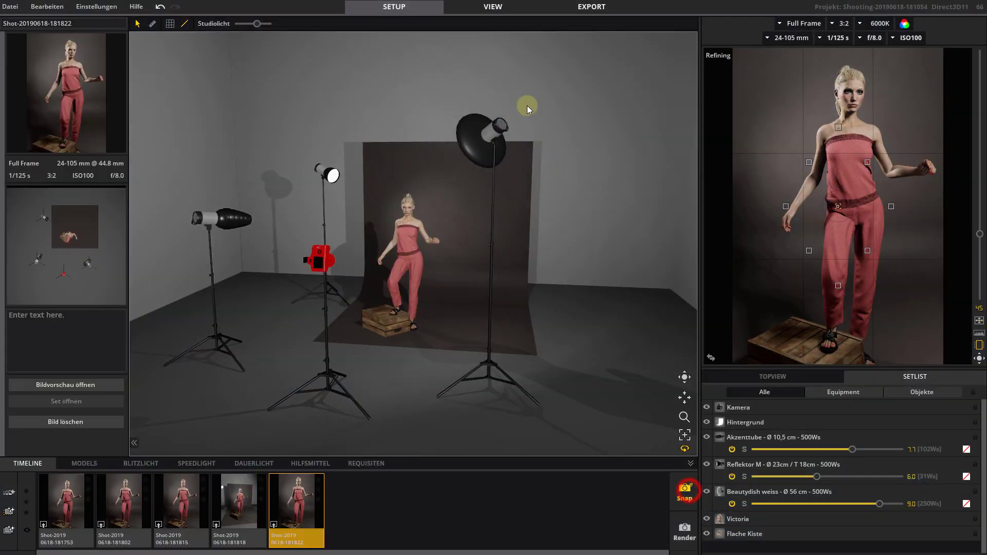
pyautogui.click(497, 10)
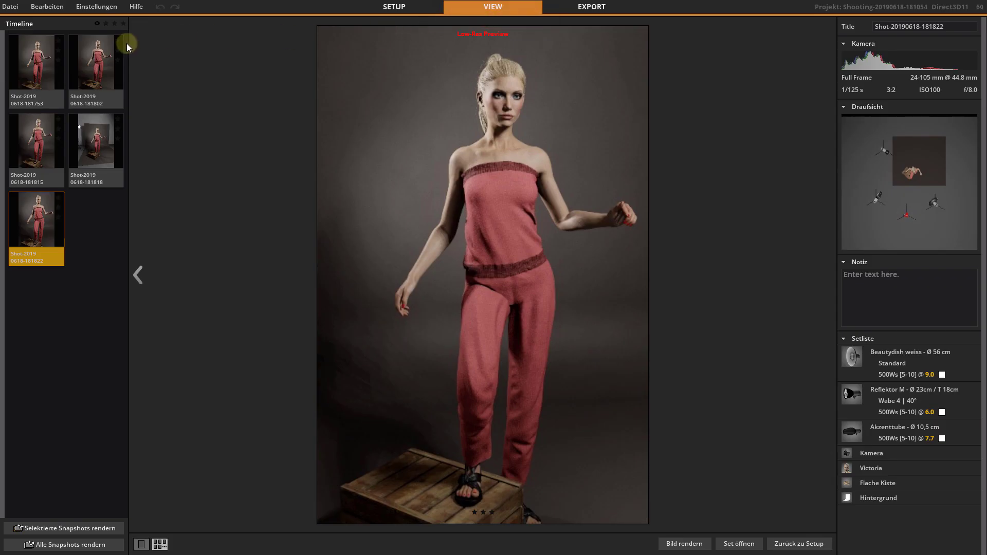
pyautogui.click(54, 125)
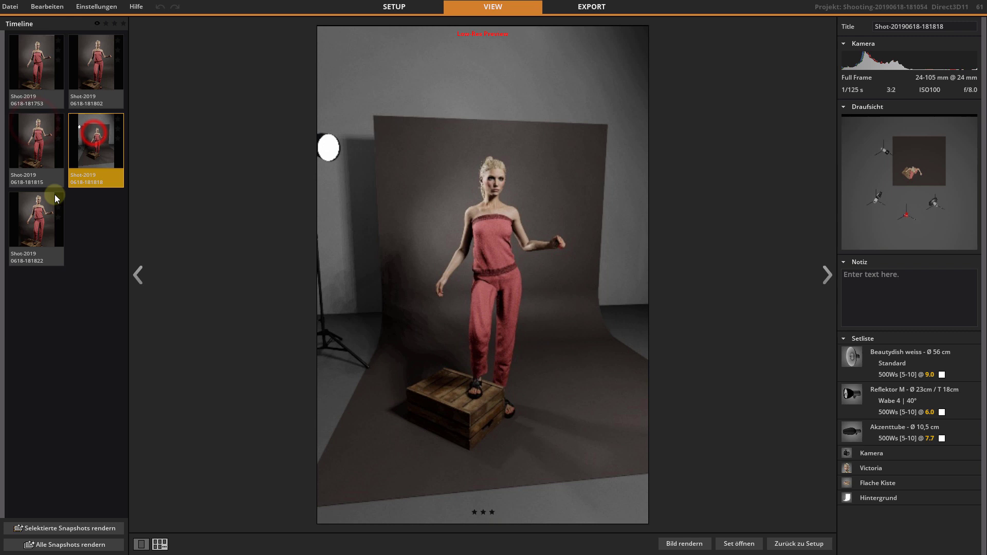
pyautogui.click(38, 219)
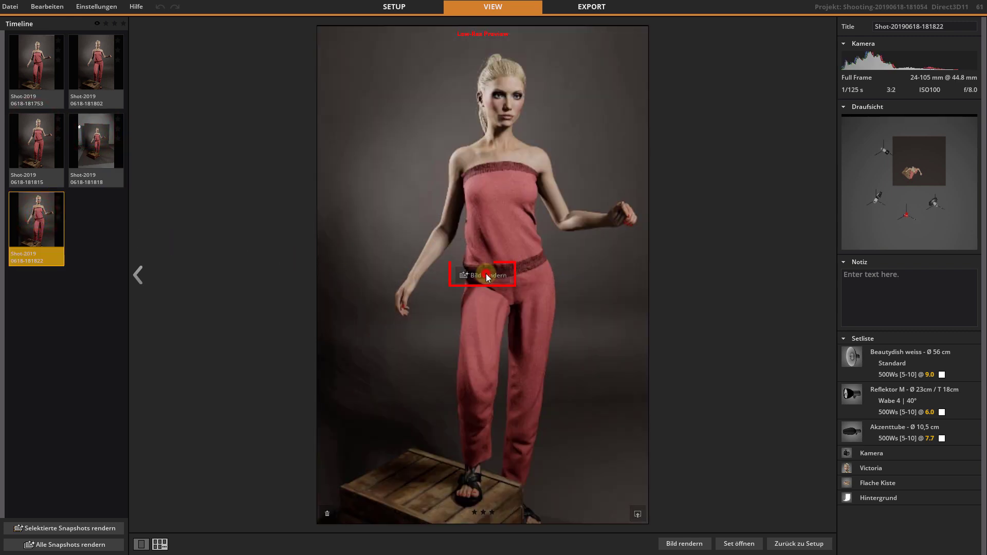
pyautogui.click(486, 276)
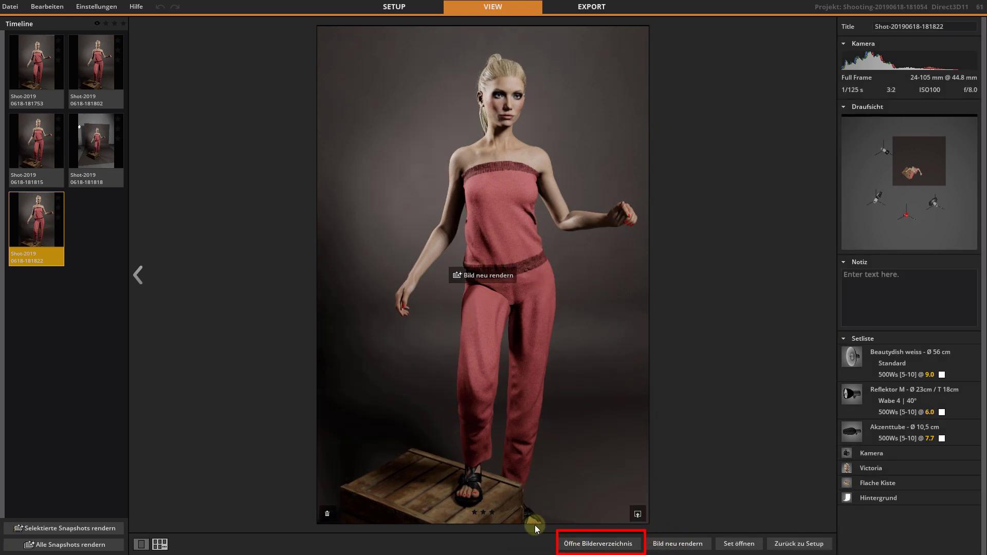
# Save the project under the name Video1 in the Video folder on the desktop.
pyautogui.click(10, 7)
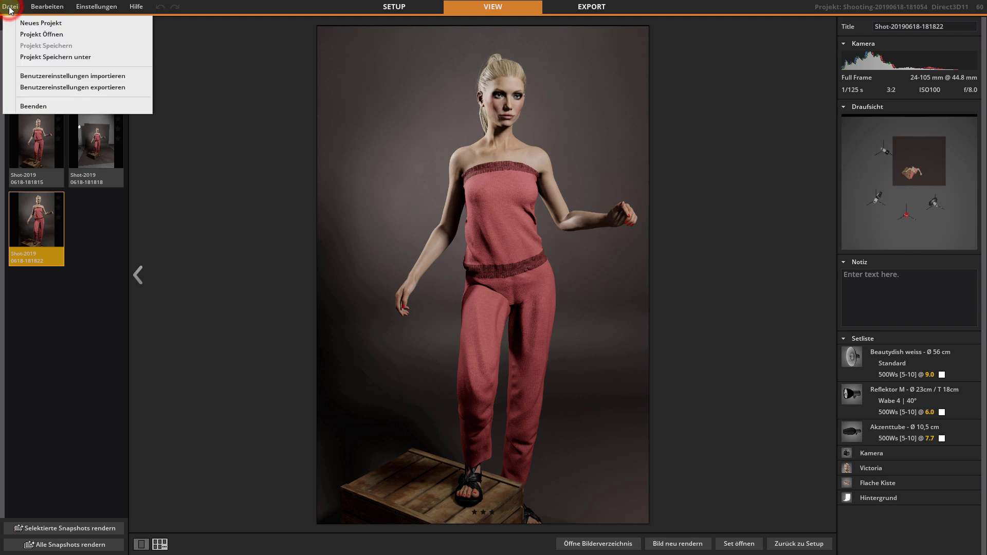
pyautogui.click(32, 57)
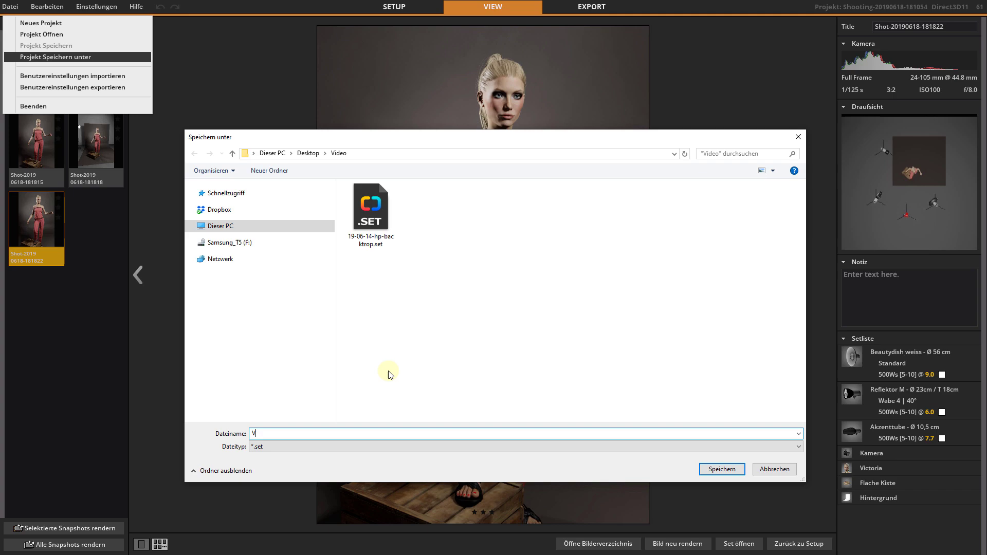
pyautogui.write('Video1')
pyautogui.press('Return')
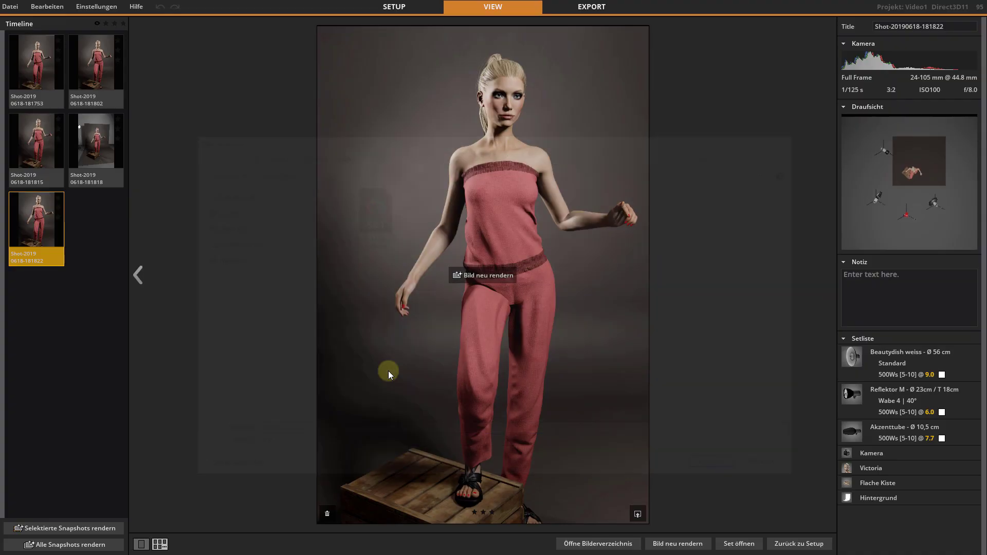
# Open the project's image directory, view the rendered Shot-20190618-181822.jpg and inspect the parent Video folder.
pyautogui.click(590, 544)
pyautogui.click(400, 221)
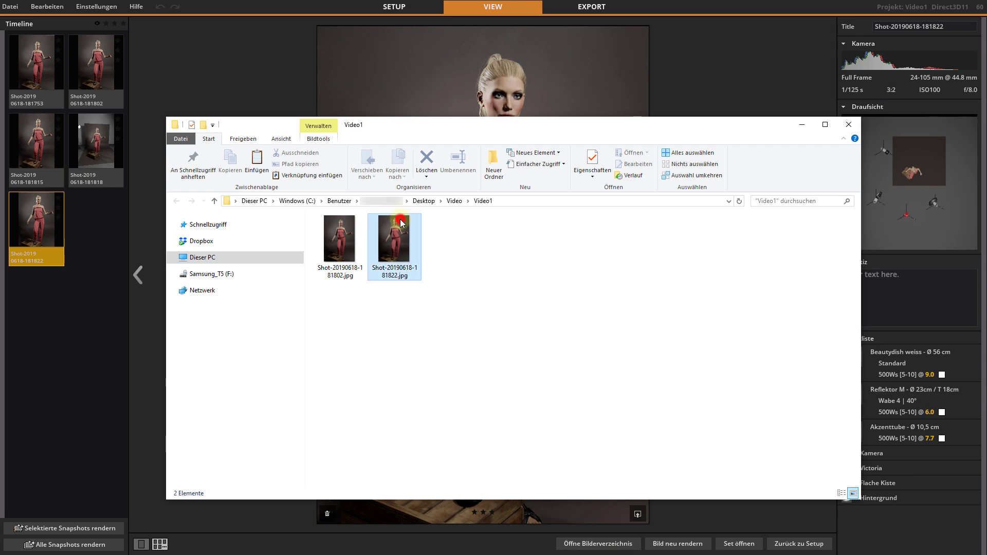
pyautogui.doubleClick(400, 221)
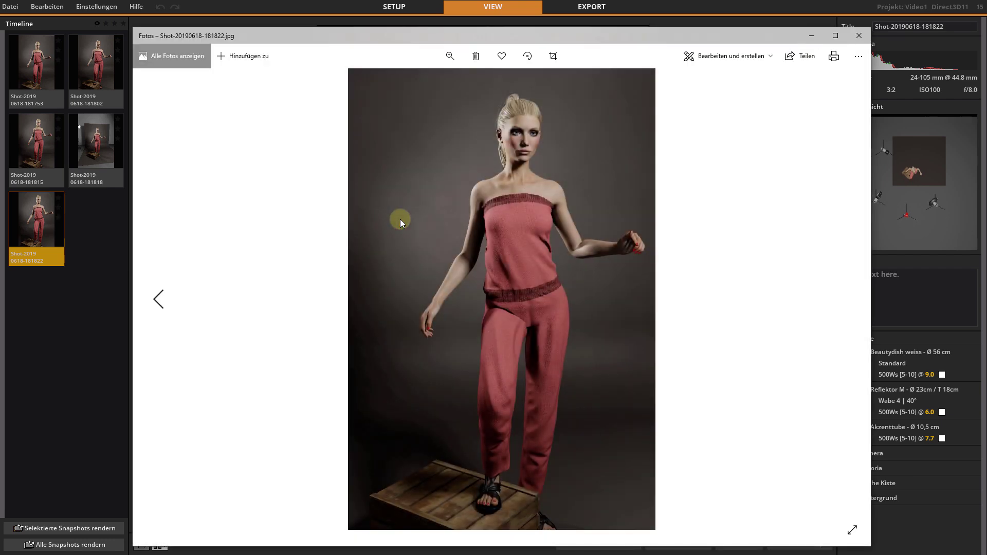
pyautogui.click(859, 35)
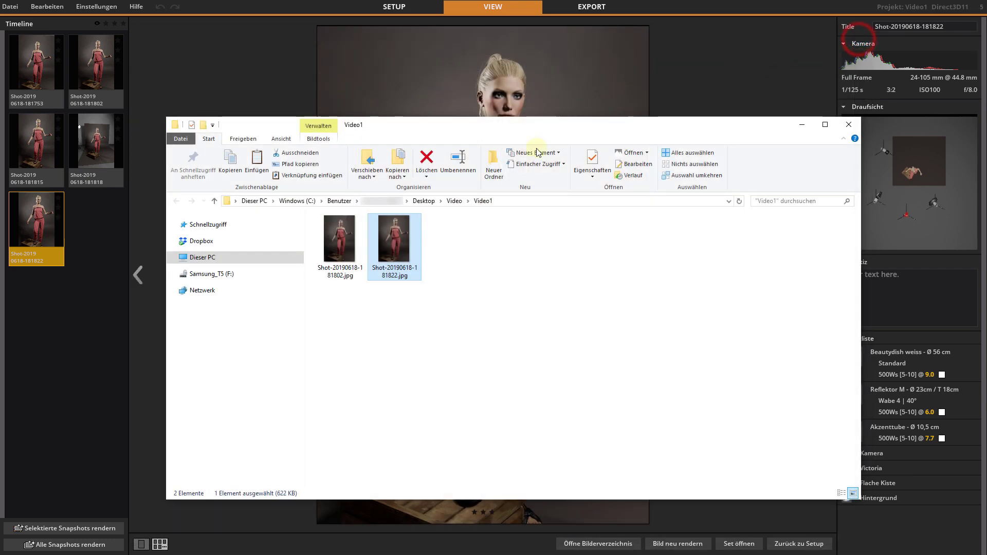
pyautogui.click(455, 201)
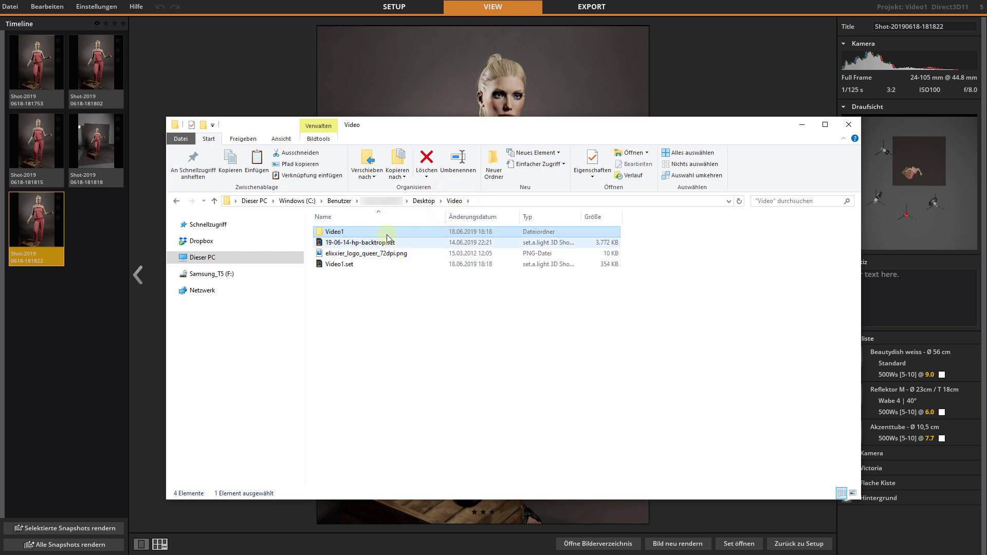
pyautogui.click(689, 57)
# Open the export layout, preview several templates and return to the one combining top view, photo and 3D studio view.
pyautogui.click(603, 9)
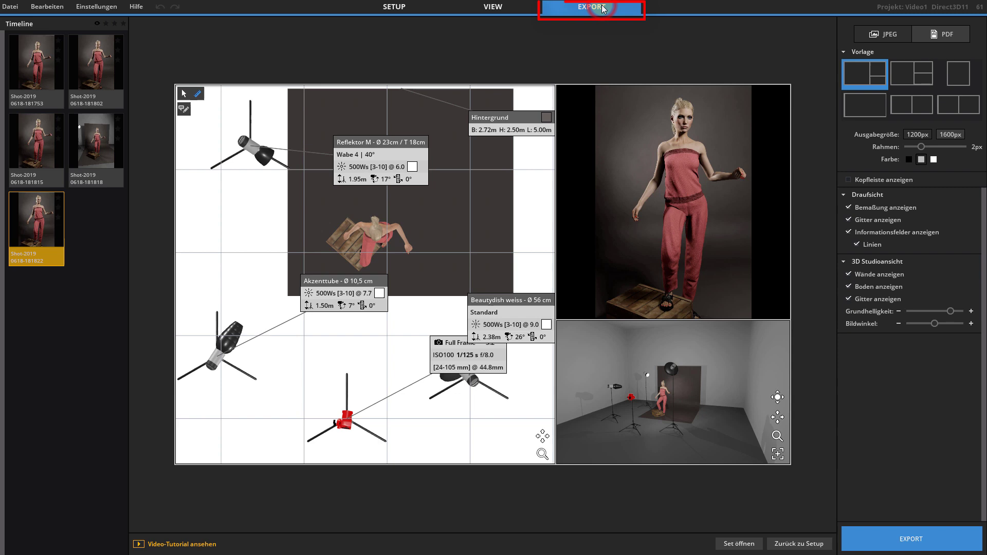
pyautogui.click(923, 33)
pyautogui.click(897, 32)
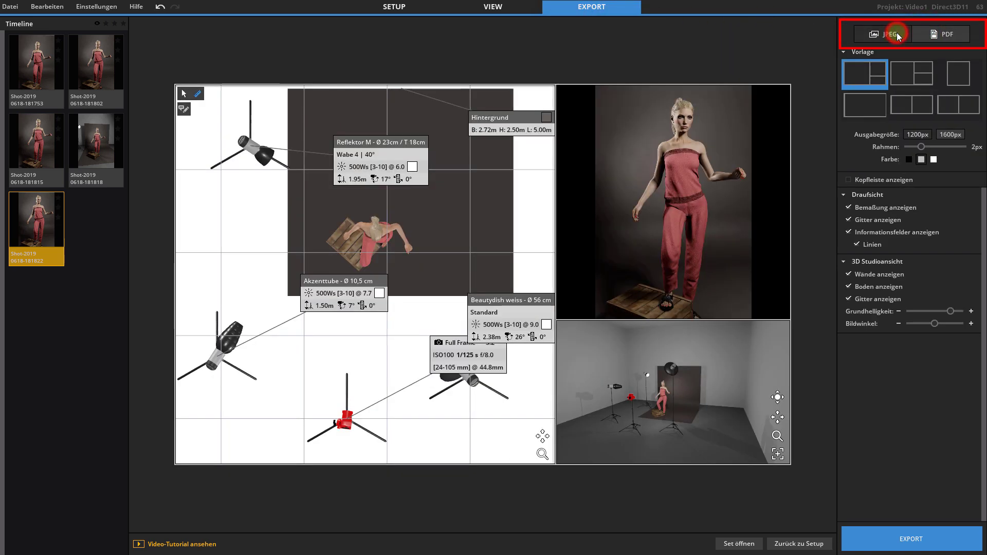
pyautogui.click(870, 99)
pyautogui.click(900, 104)
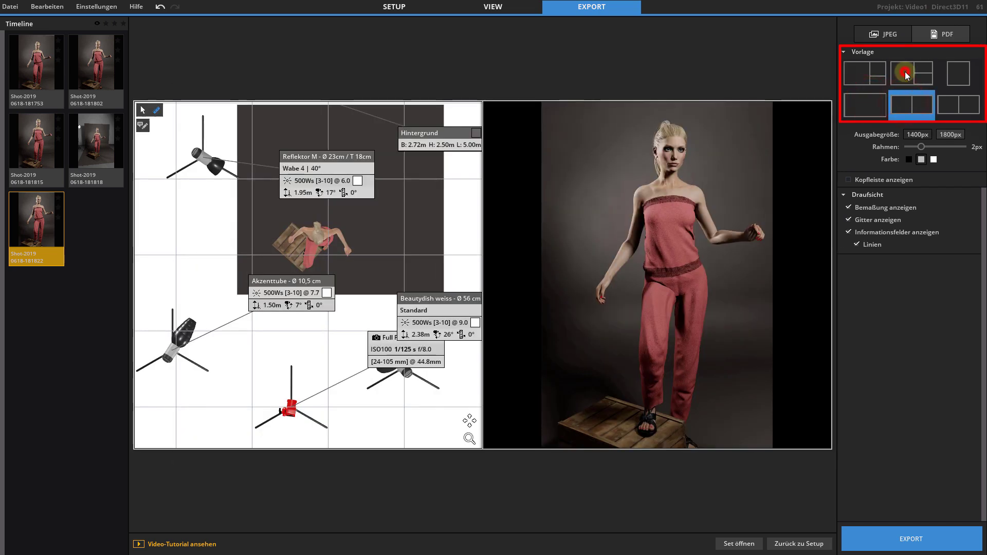
pyautogui.click(905, 72)
pyautogui.click(865, 71)
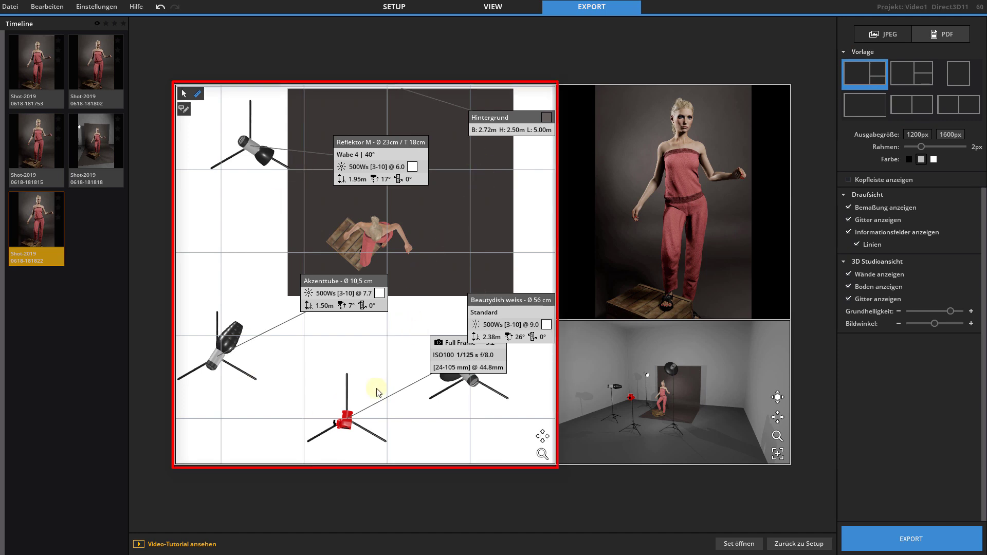
# Reframe the top view in the export layout so the backdrop, all three flashes and the camera fit inside it.
pyautogui.moveTo(378, 377); pyautogui.dragTo(516, 439, button='right')
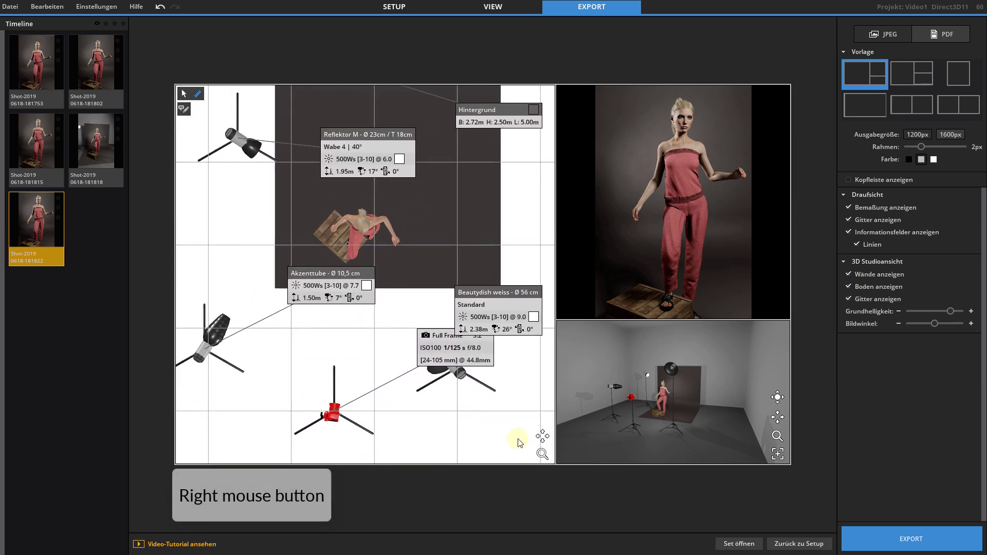
pyautogui.click(542, 454)
pyautogui.moveTo(543, 454); pyautogui.dragTo(562, 483)
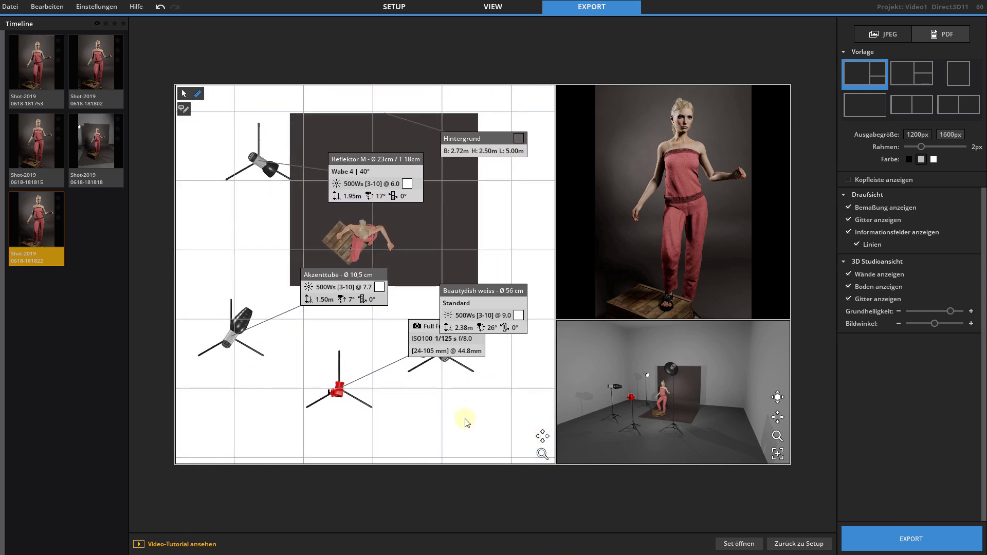
pyautogui.scroll(-2, 466, 419)
pyautogui.scroll(1, 465, 419)
pyautogui.moveTo(464, 422); pyautogui.dragTo(419, 390)
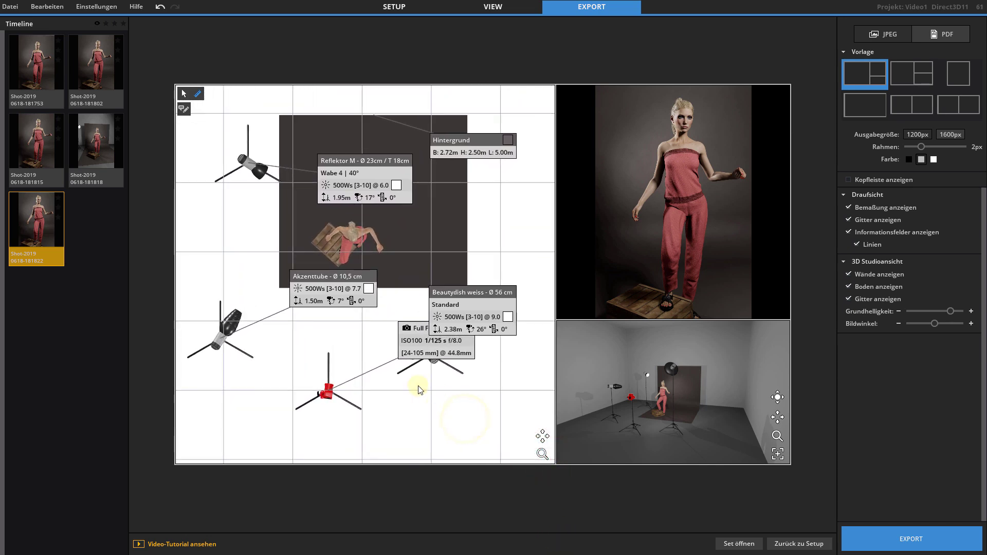
# Arrange the top view's info boxes for the camera, three flashes and backdrop beside their objects so none overlaps the equipment or model.
pyautogui.moveTo(409, 342); pyautogui.dragTo(403, 453)
pyautogui.moveTo(473, 318); pyautogui.dragTo(502, 353)
pyautogui.moveTo(427, 450); pyautogui.dragTo(413, 427)
pyautogui.moveTo(351, 297); pyautogui.dragTo(261, 430)
pyautogui.moveTo(377, 178); pyautogui.dragTo(249, 228)
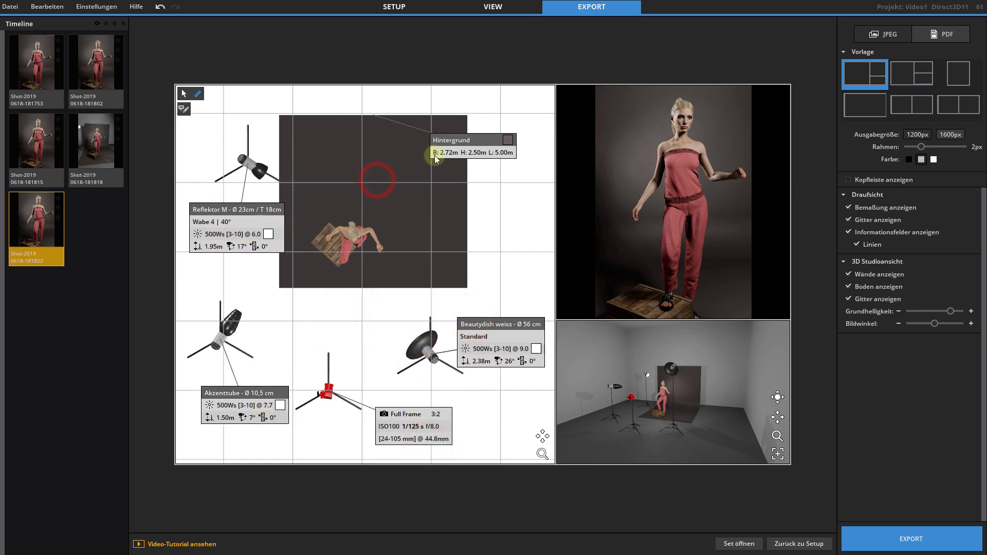
pyautogui.moveTo(460, 141); pyautogui.dragTo(483, 142)
# Add top-view distance dimensions from the model to the camera, to the beauty dish and to a free point about 2.1 m beside the backdrop.
pyautogui.moveTo(353, 237)
pyautogui.mouseDown()
pyautogui.moveTo(433, 354)
pyautogui.moveTo(341, 364)
pyautogui.moveTo(329, 392)
pyautogui.mouseUp()
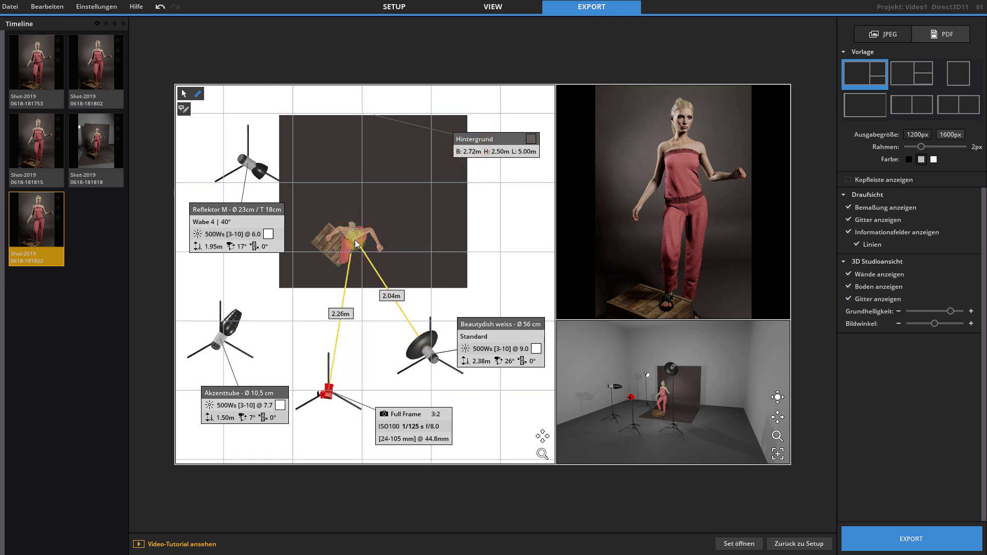
pyautogui.moveTo(354, 239)
pyautogui.keyDown('alt'); pyautogui.mouseDown()
pyautogui.moveTo(473, 241)
pyautogui.moveTo(498, 232)
pyautogui.mouseUp(); pyautogui.keyUp('alt')
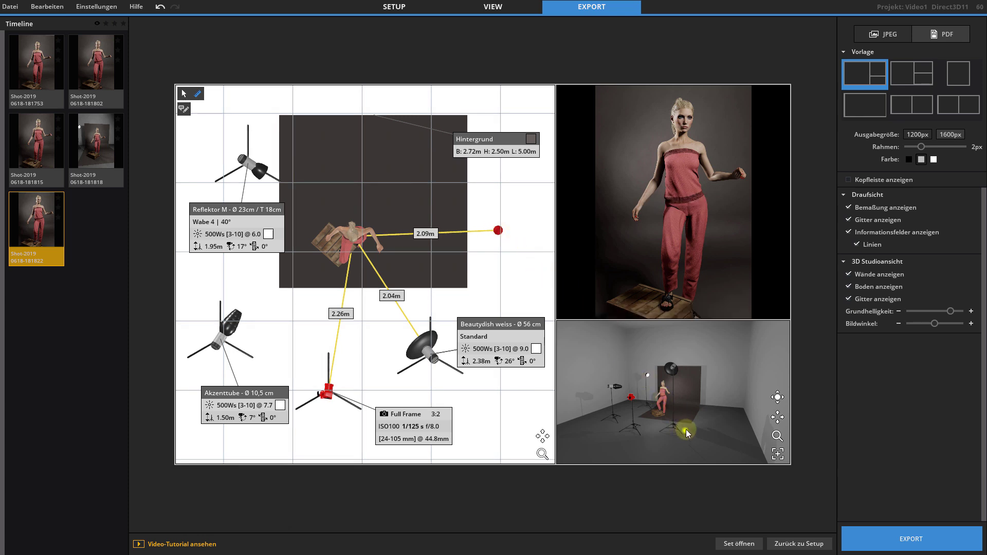
# Reframe the 3D studio view closer around the whole set and lower its base brightness and angle-of-view settings.
pyautogui.moveTo(686, 431)
pyautogui.mouseDown()
pyautogui.moveTo(695, 415)
pyautogui.moveTo(683, 424)
pyautogui.mouseUp()
pyautogui.scroll(3, 682, 425)
pyautogui.moveTo(778, 417); pyautogui.dragTo(712, 428)
pyautogui.moveTo(777, 435); pyautogui.dragTo(776, 416)
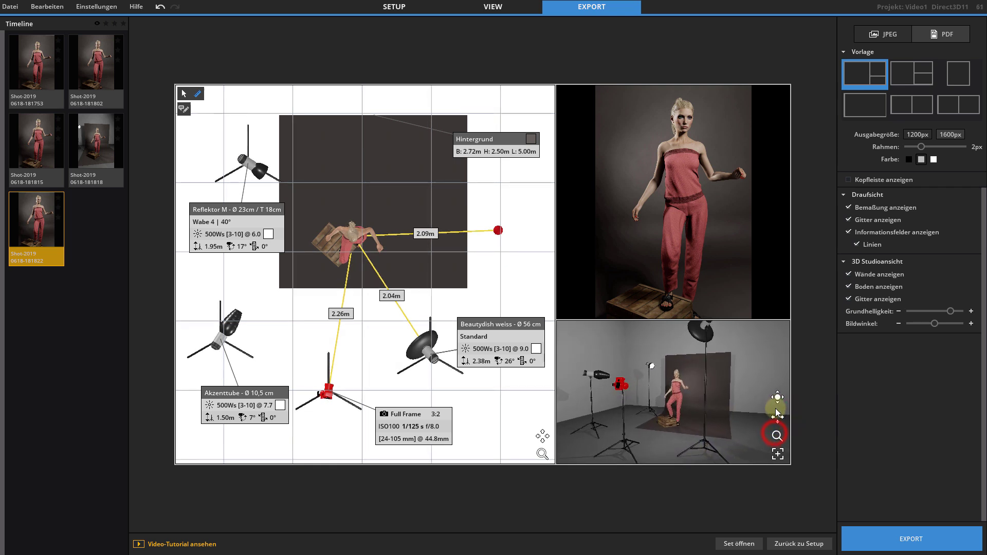
pyautogui.moveTo(951, 311); pyautogui.dragTo(925, 324)
pyautogui.moveTo(750, 377); pyautogui.dragTo(719, 416, button='middle')
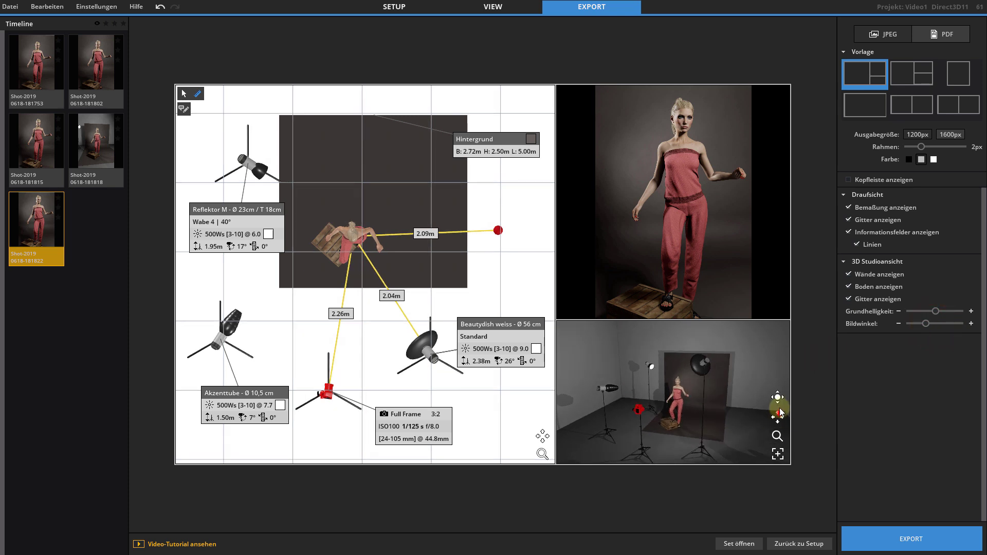
pyautogui.moveTo(778, 414); pyautogui.dragTo(783, 396)
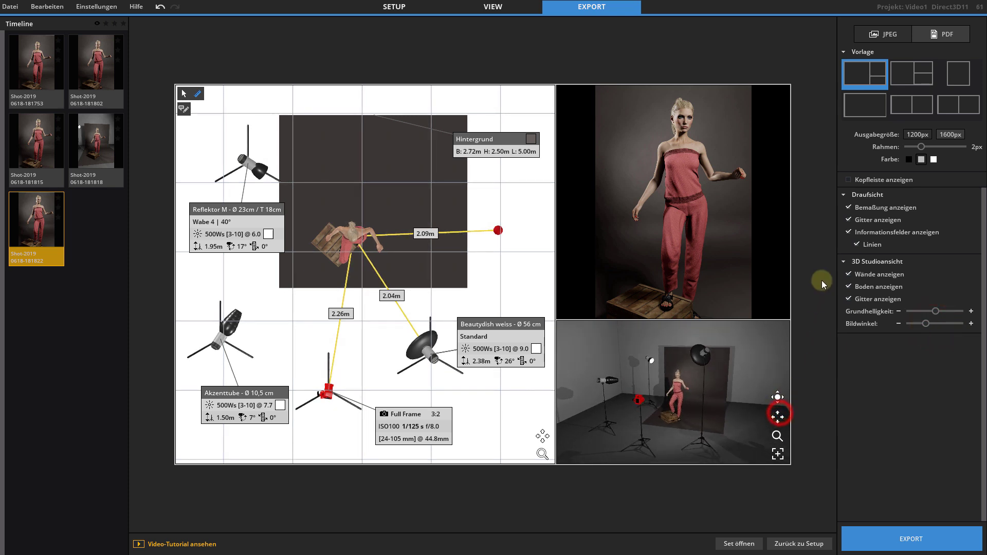
# Show the header bar on the export sheet, replace its title with "Hello 1" and show the elixxier software logo.
pyautogui.click(847, 180)
pyautogui.click(282, 99)
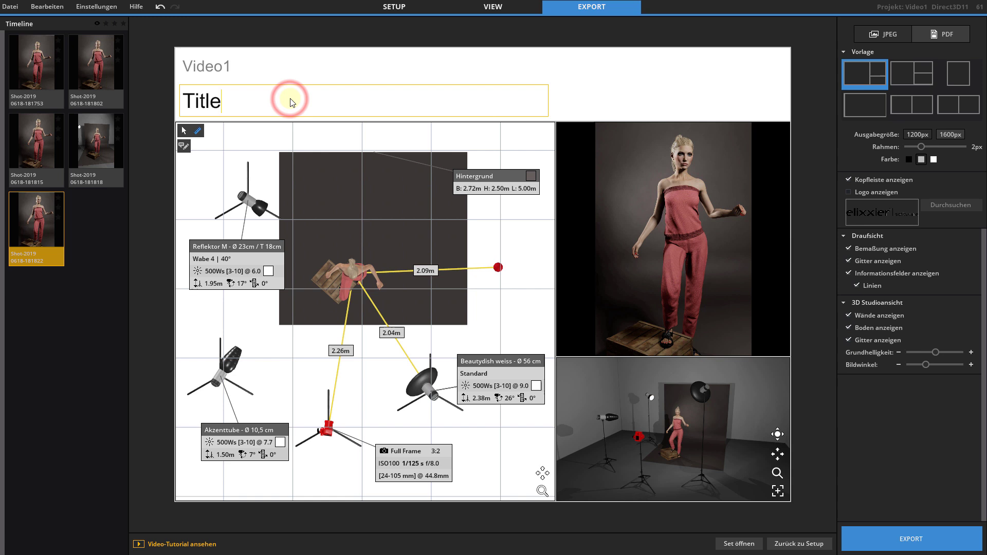
pyautogui.press('BackSpace')
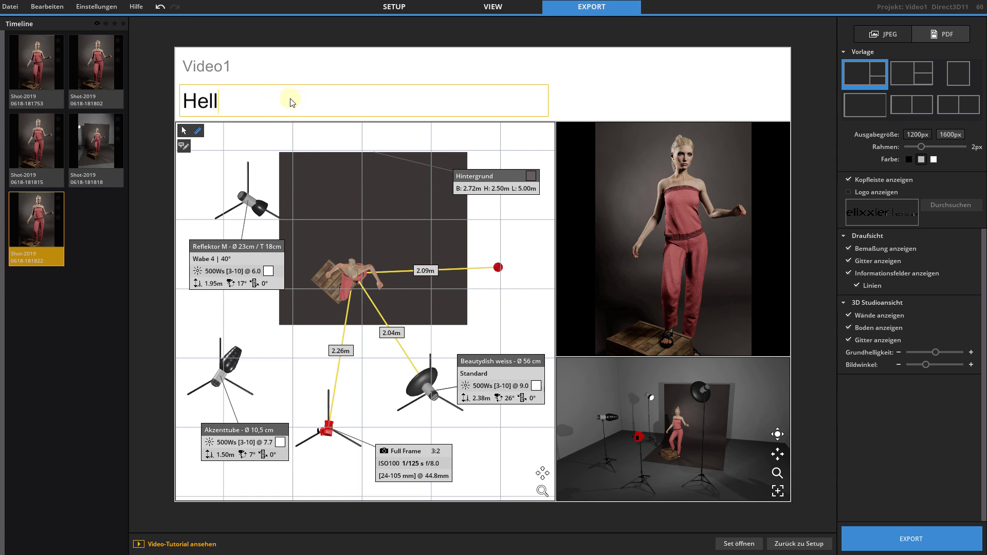
pyautogui.press('Return')
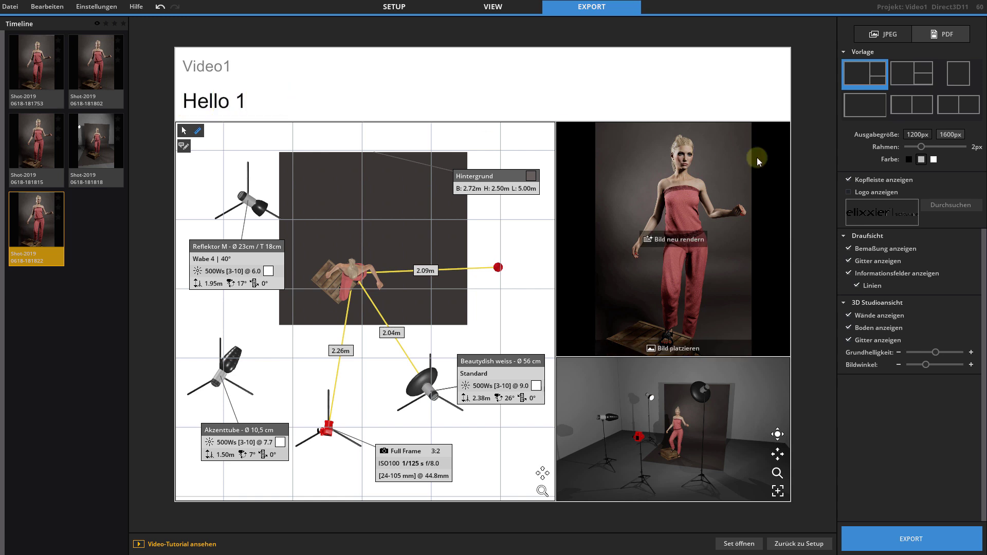
pyautogui.click(848, 193)
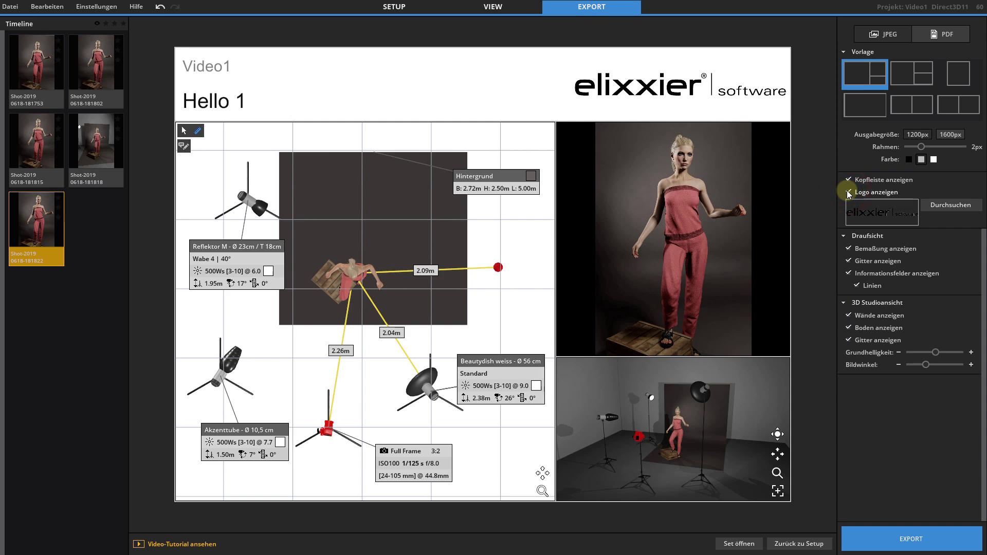
# Export the layout as hello.jpg into the Video folder on the desktop, review the opened image and close the viewer.
pyautogui.click(900, 538)
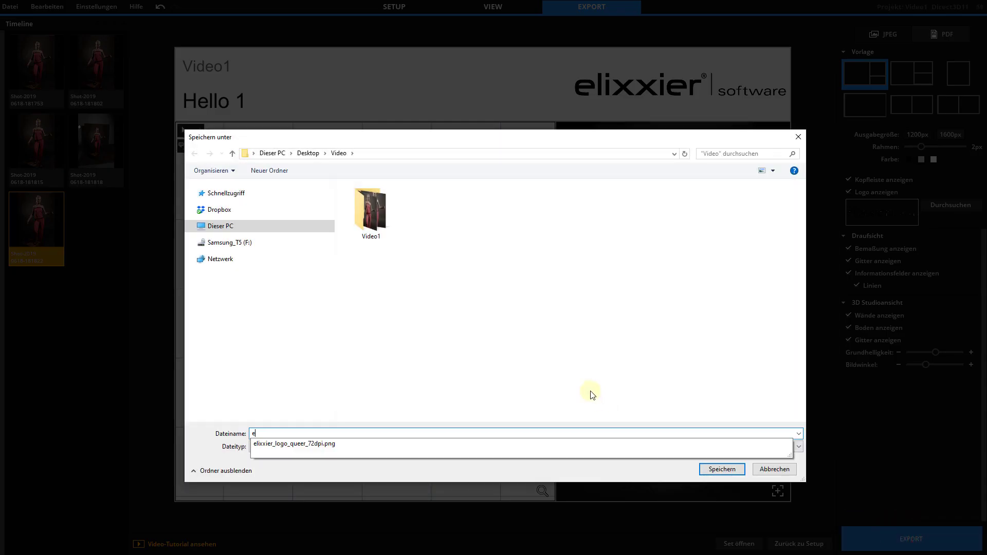
pyautogui.press('Return')
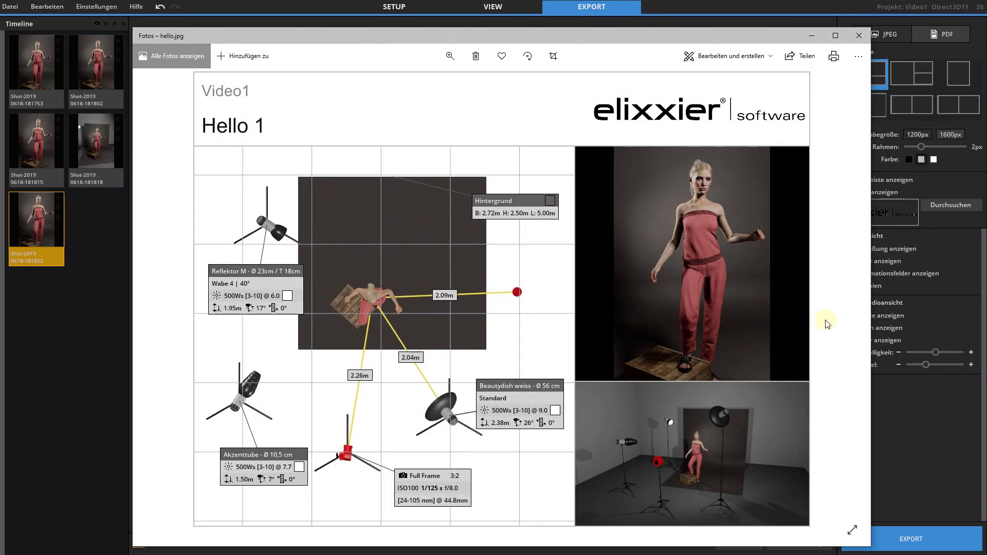
pyautogui.moveTo(637, 34); pyautogui.dragTo(652, 23)
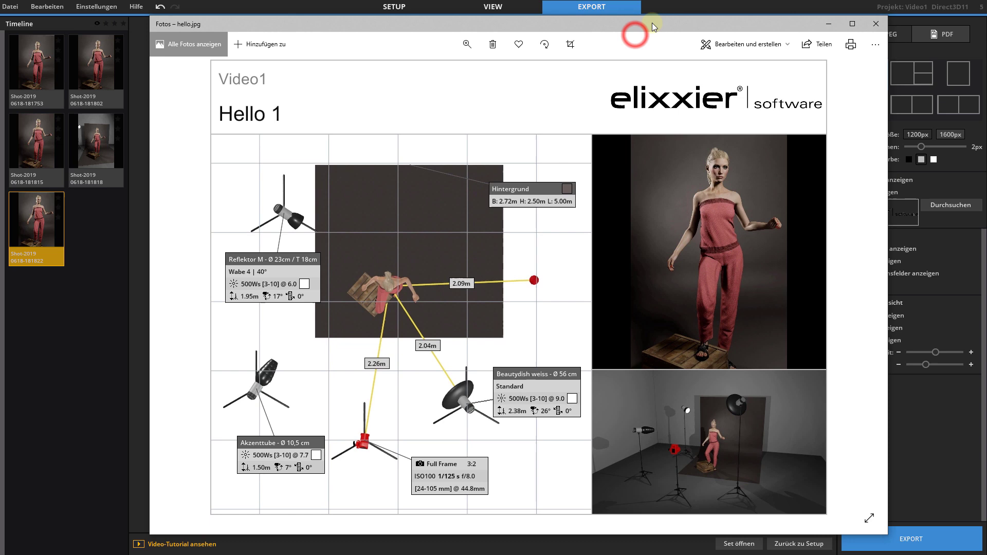
pyautogui.click(874, 25)
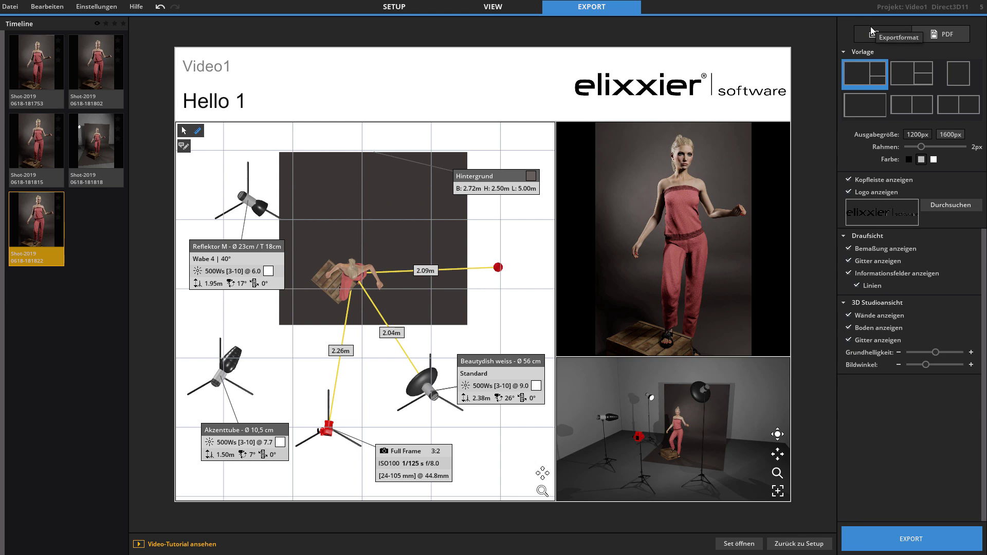